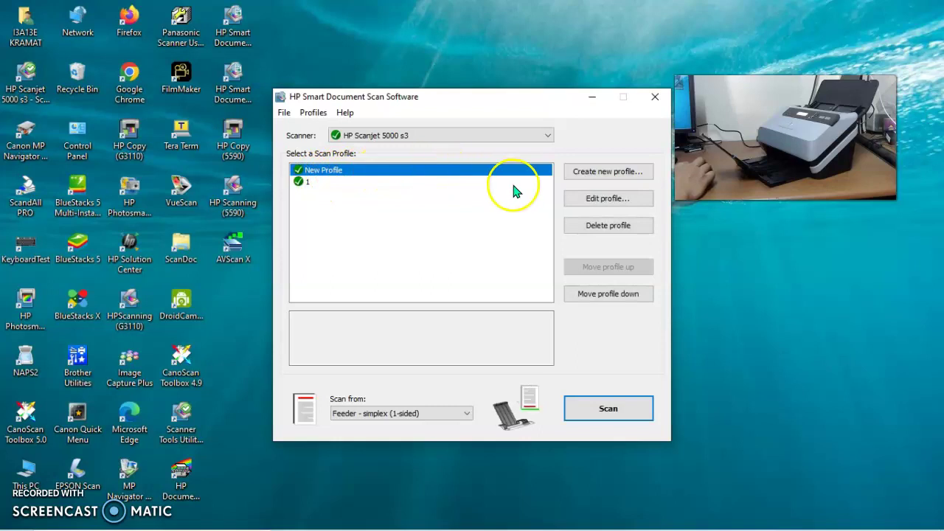
Delete the scan profile named "New Profile" and confirm its removal
click(304, 189)
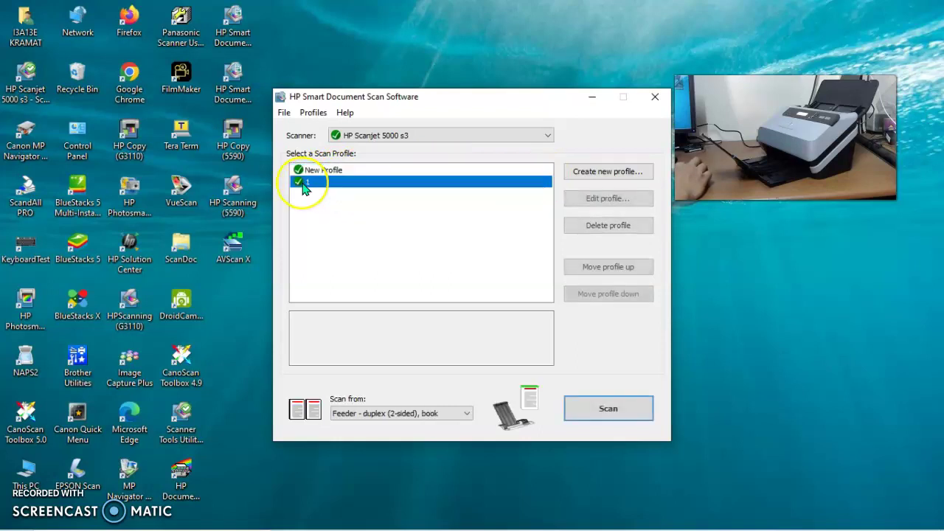
click(369, 172)
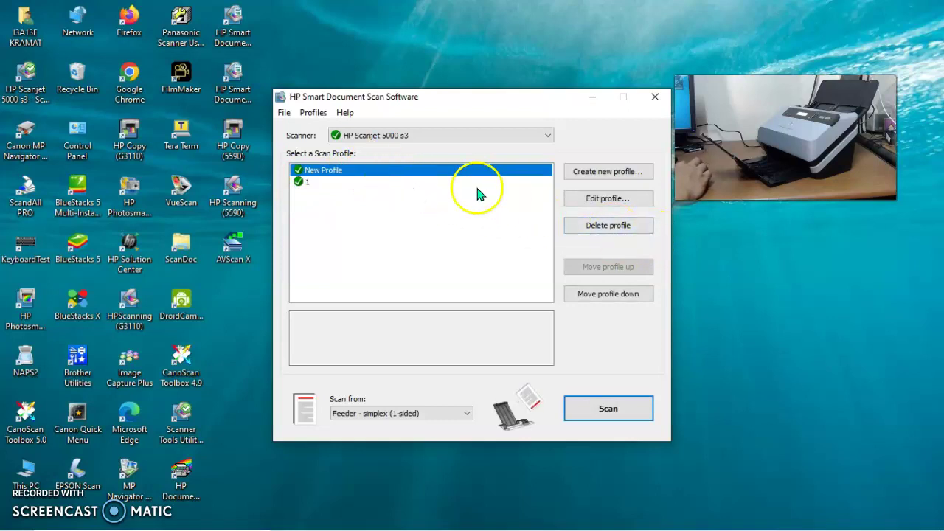
click(609, 228)
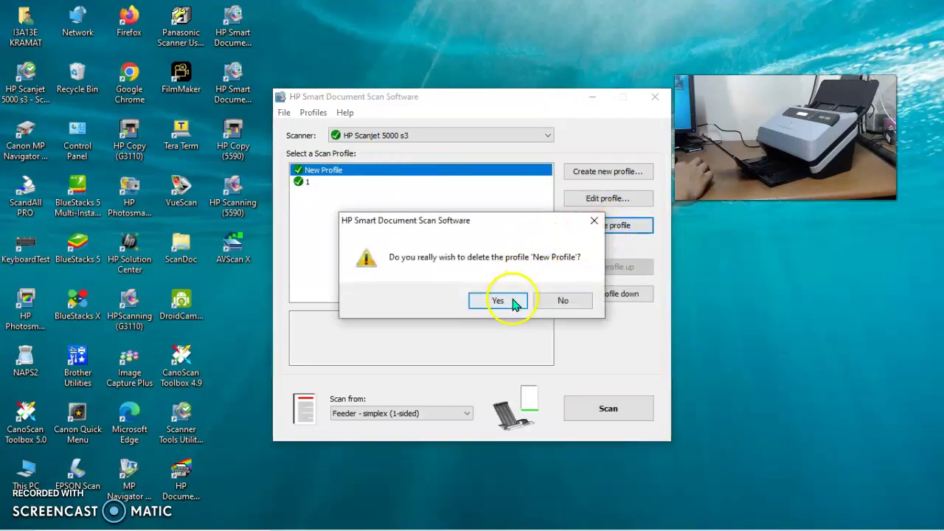
click(514, 302)
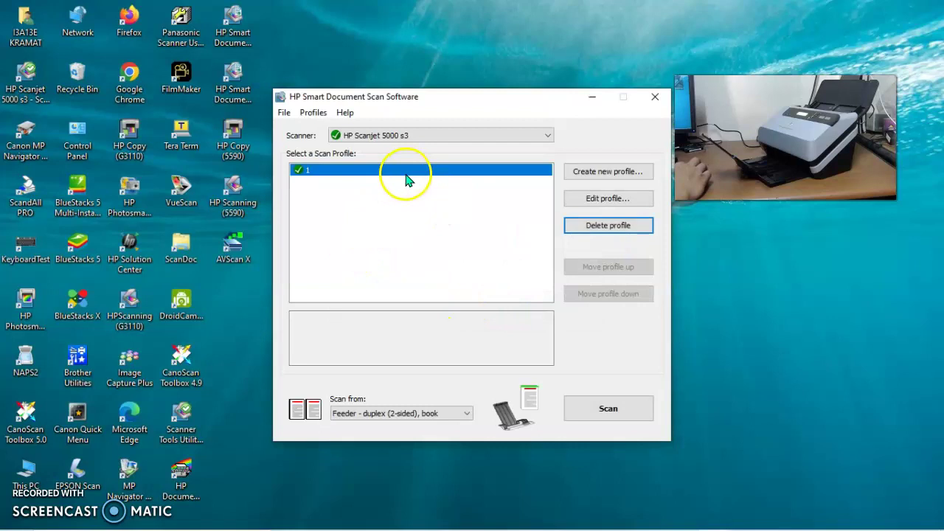
Open scan profile 1 for editing and set its scan brightness to 113
click(621, 198)
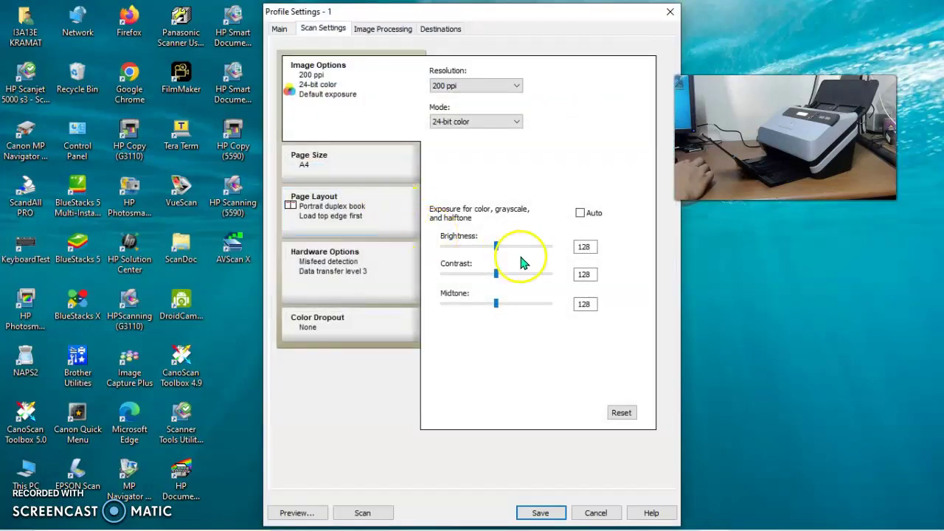
scroll(550, 248, down, 5)
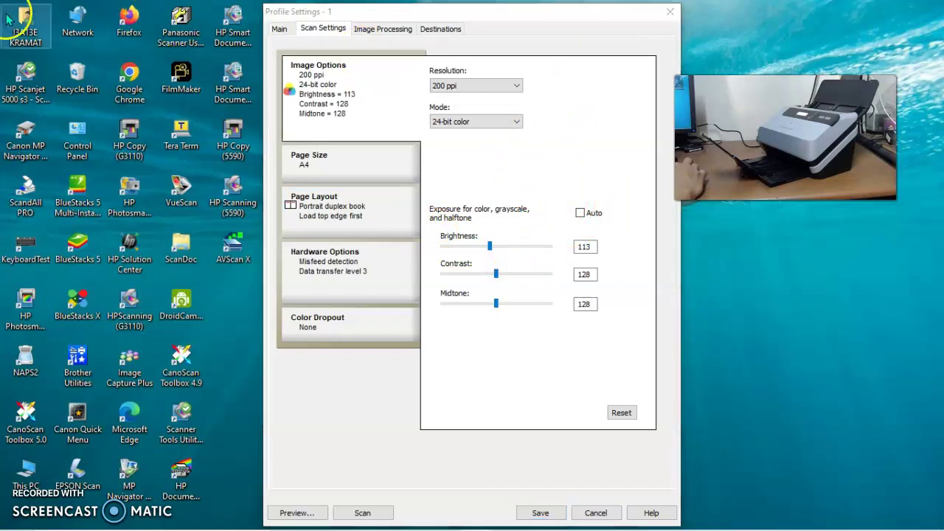
drag(405, 16, 513, 22)
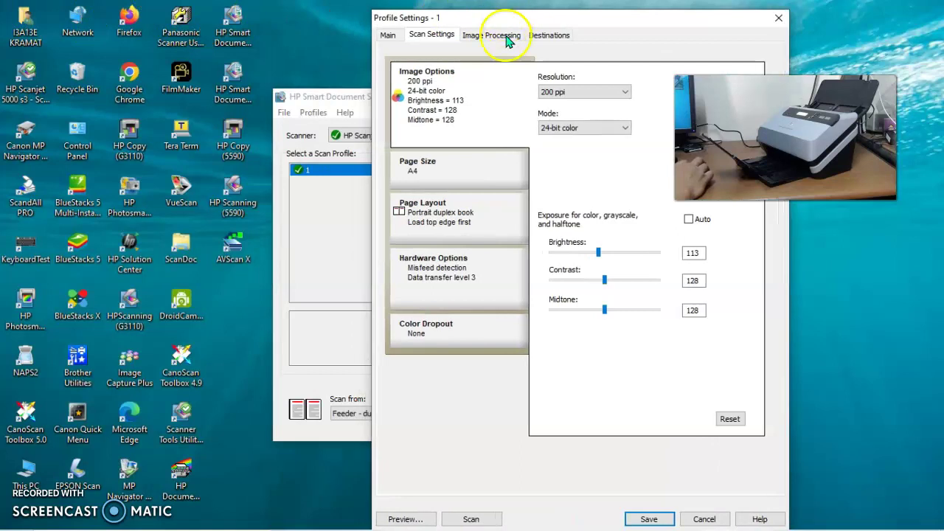
Set the profile's scan resolution to 150 ppi and its mode to 24-bit color
click(626, 93)
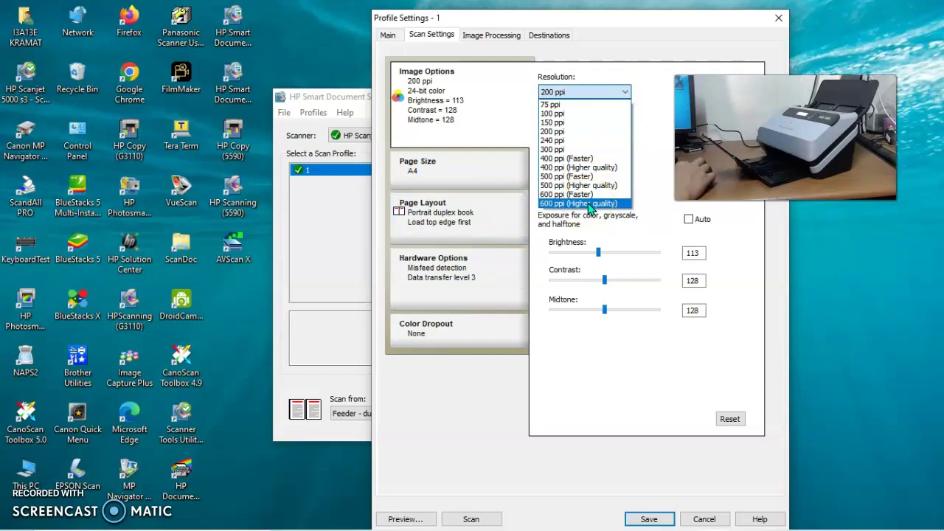
click(580, 123)
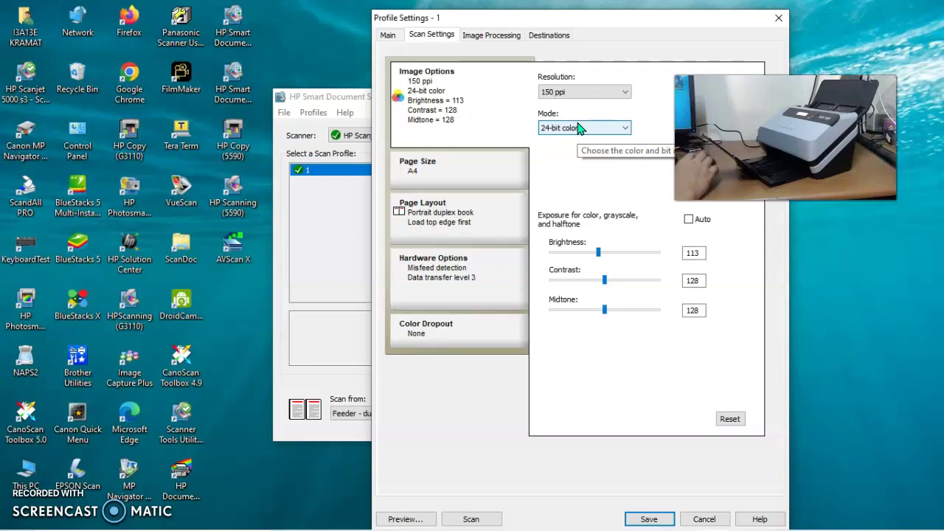
click(627, 92)
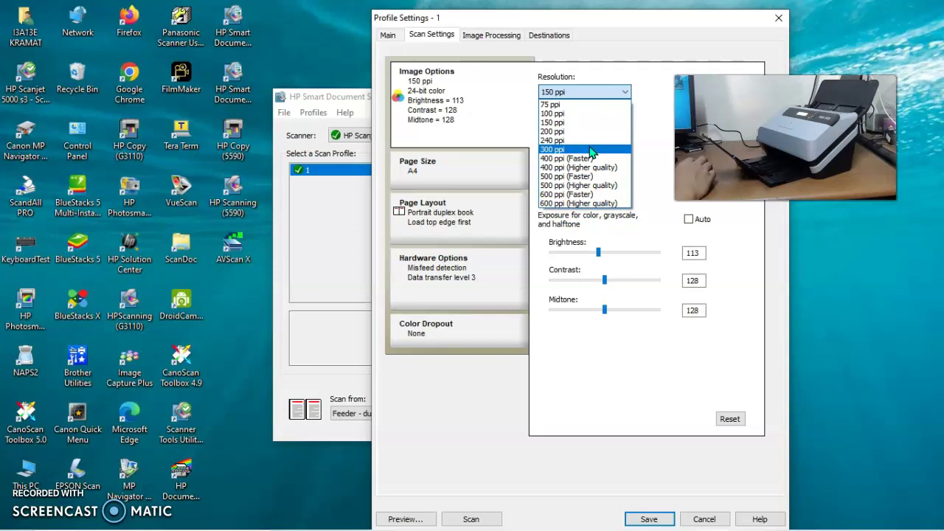
click(556, 124)
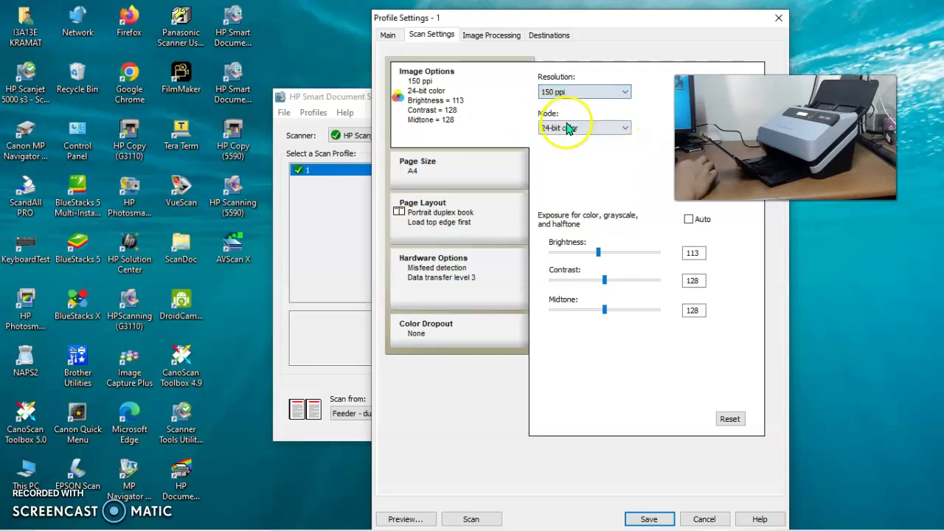
click(611, 132)
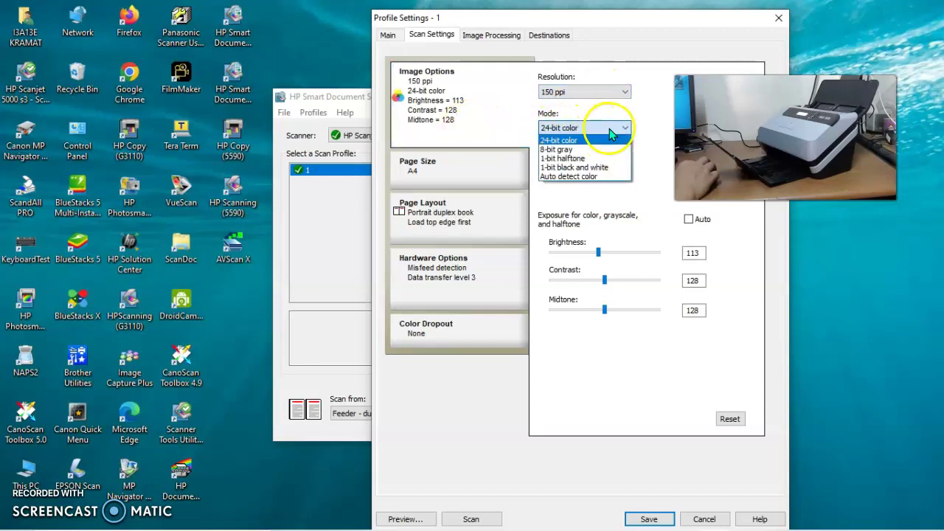
click(572, 141)
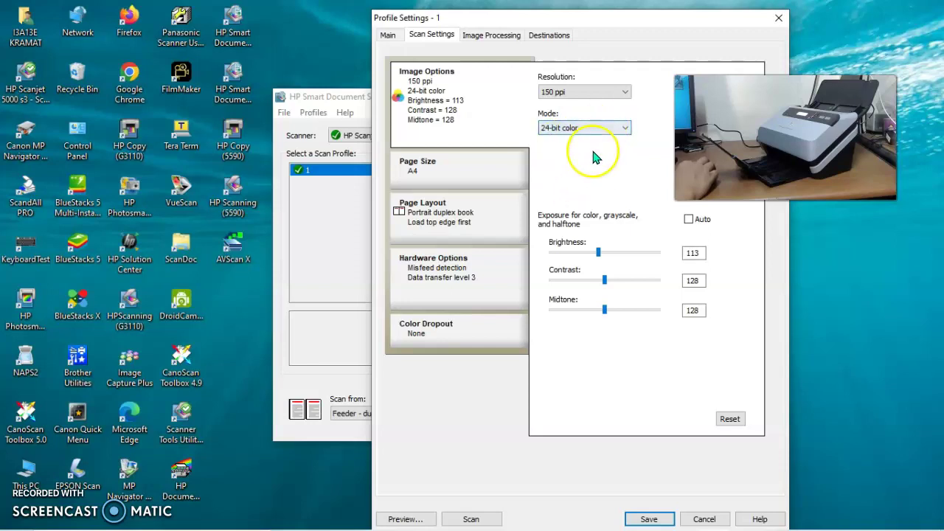
Select Duplex (2-sided), book as the page layout and review the page size, hardware options and color dropout settings
click(478, 176)
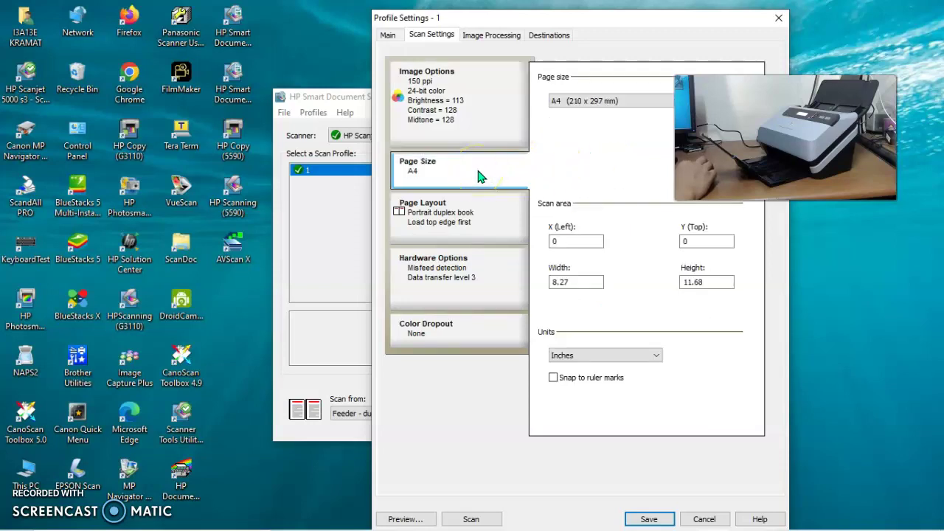
drag(738, 147, 786, 79)
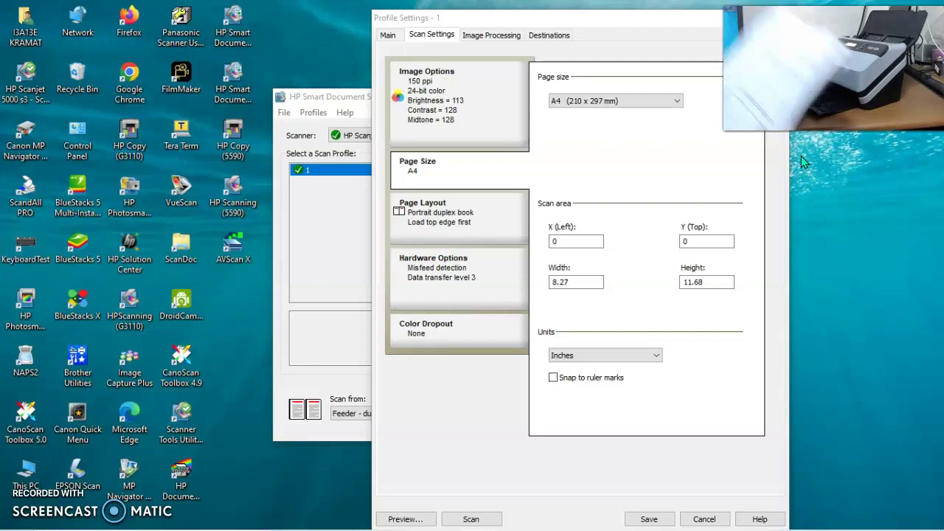
click(853, 207)
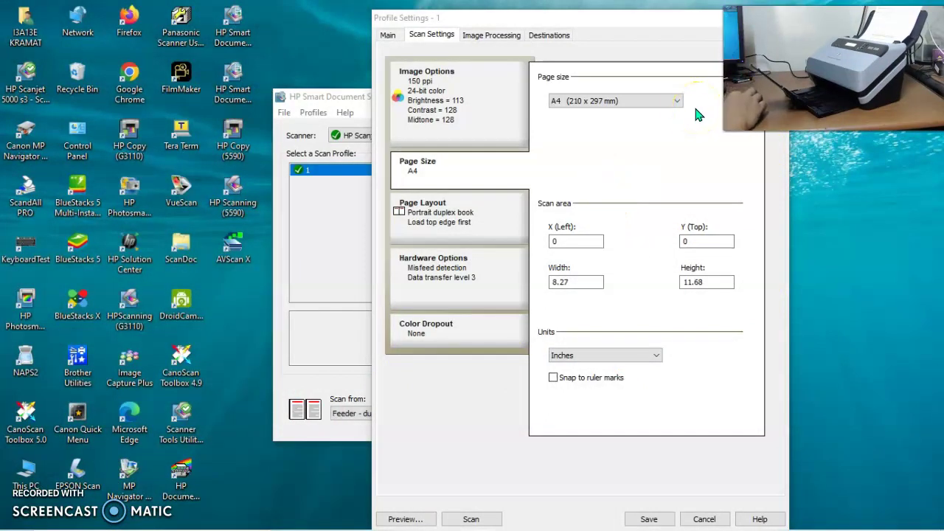
click(484, 216)
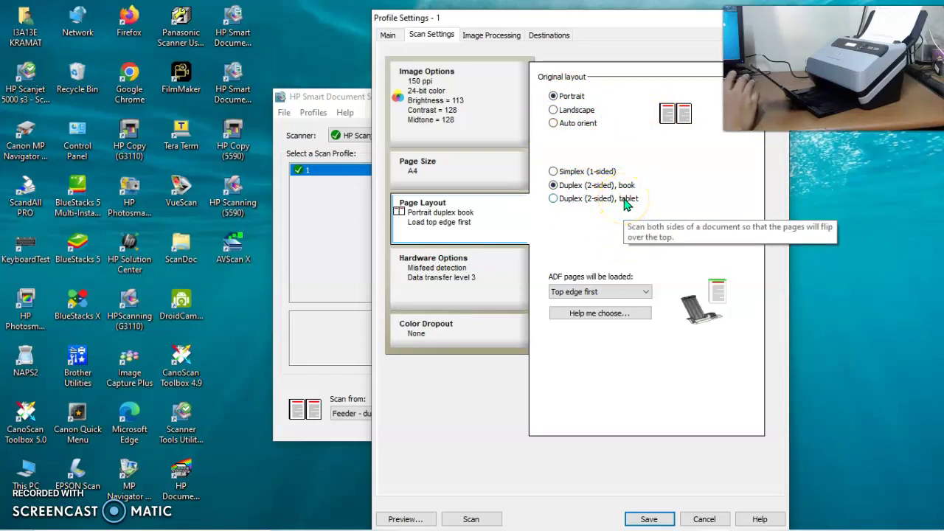
click(584, 186)
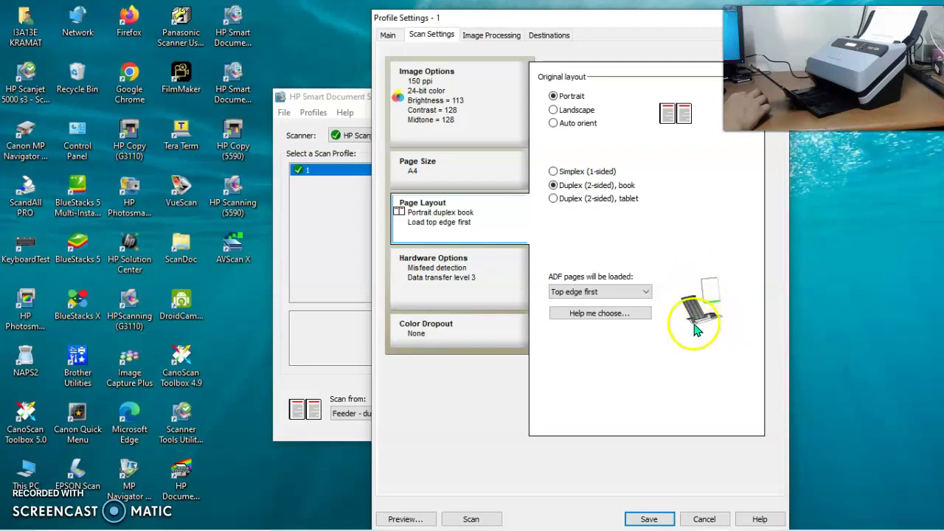
click(485, 286)
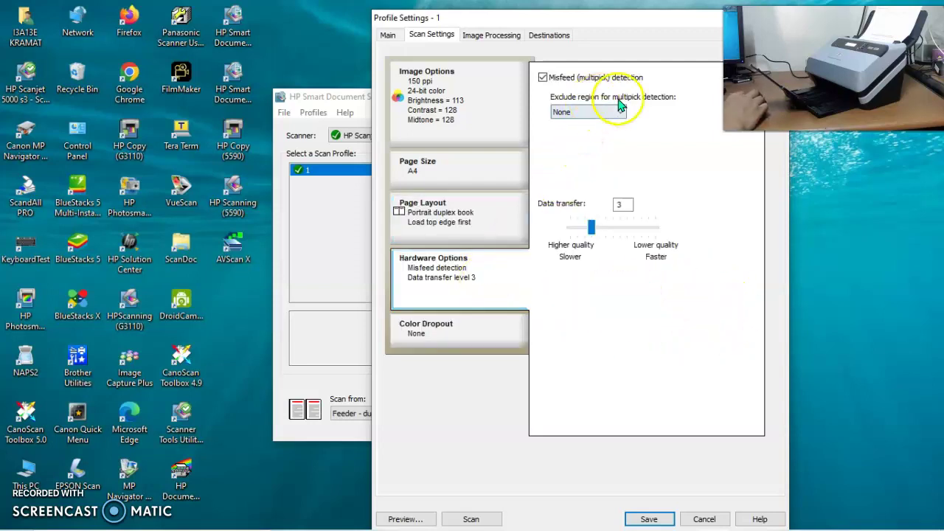
click(476, 338)
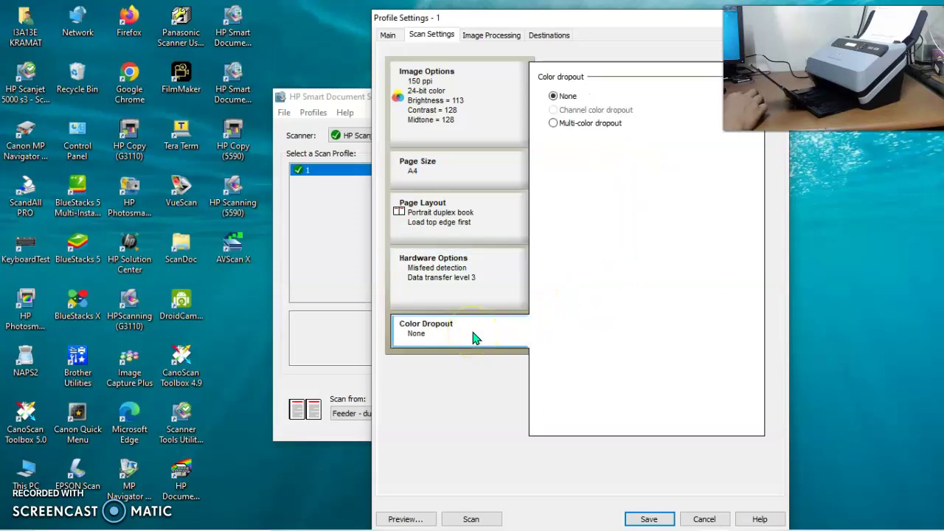
Rename the scan profile as "Test scanner"
click(391, 36)
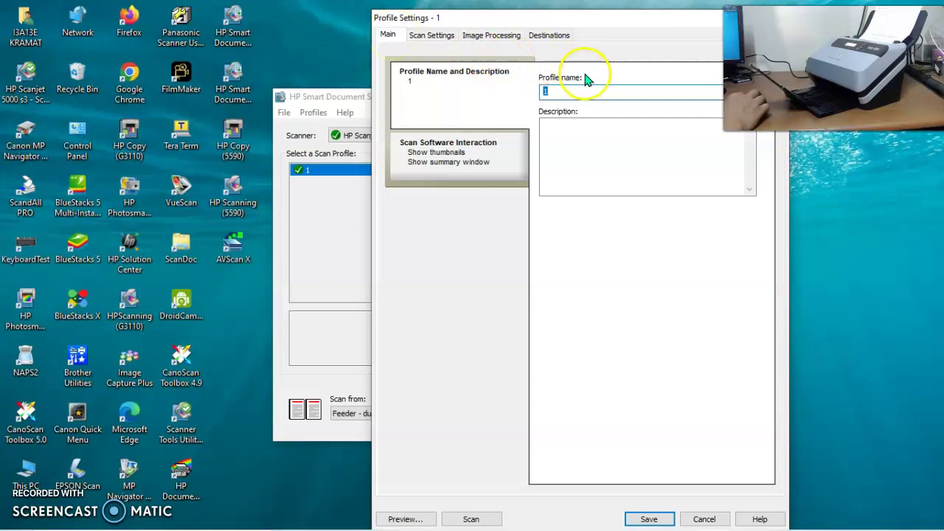
click(486, 96)
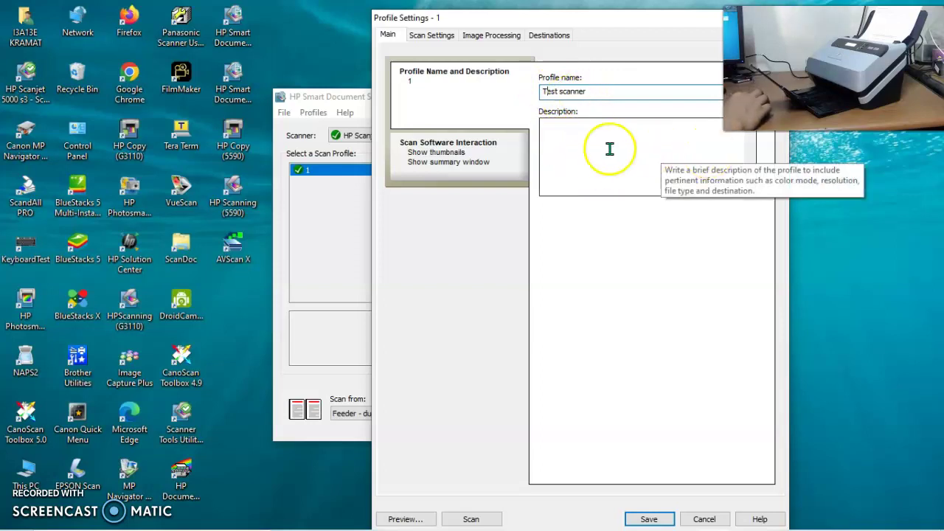
Review the profile's image options, page size and page layout, and the image processing options for pages and documents
click(441, 38)
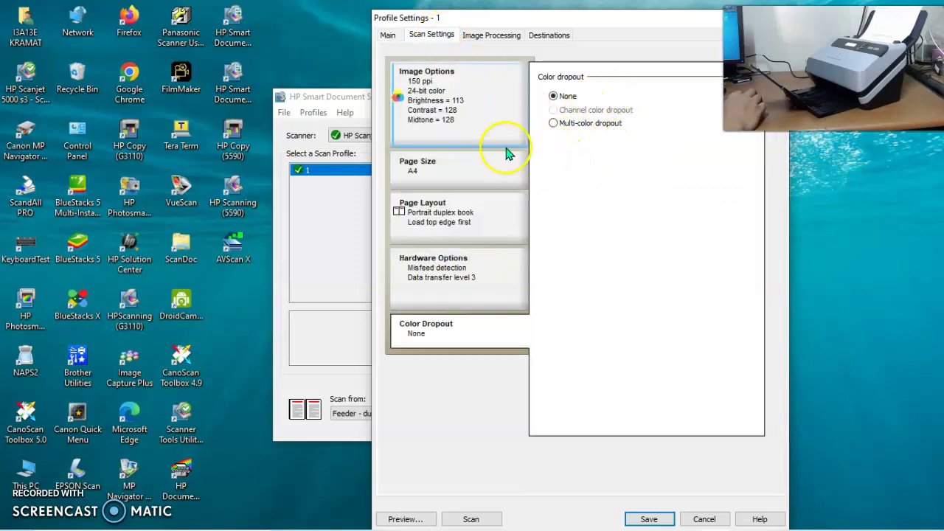
click(487, 124)
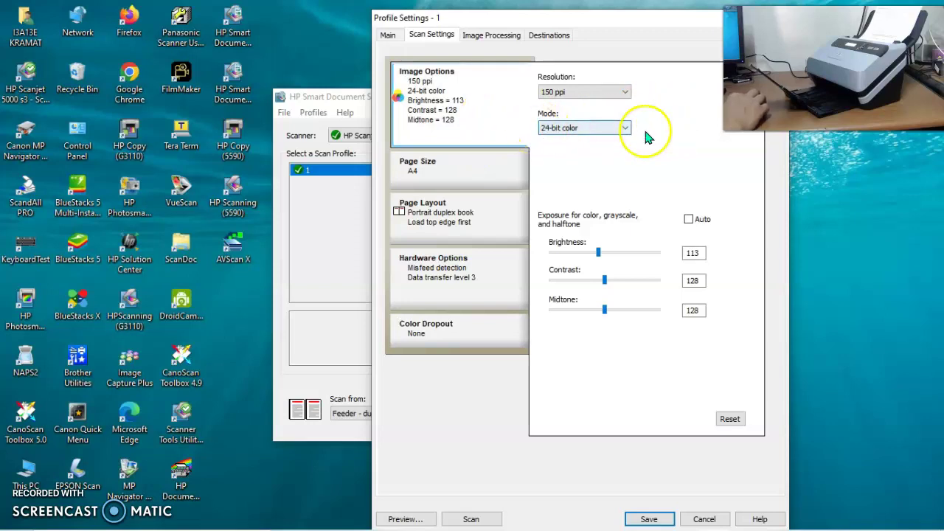
click(481, 179)
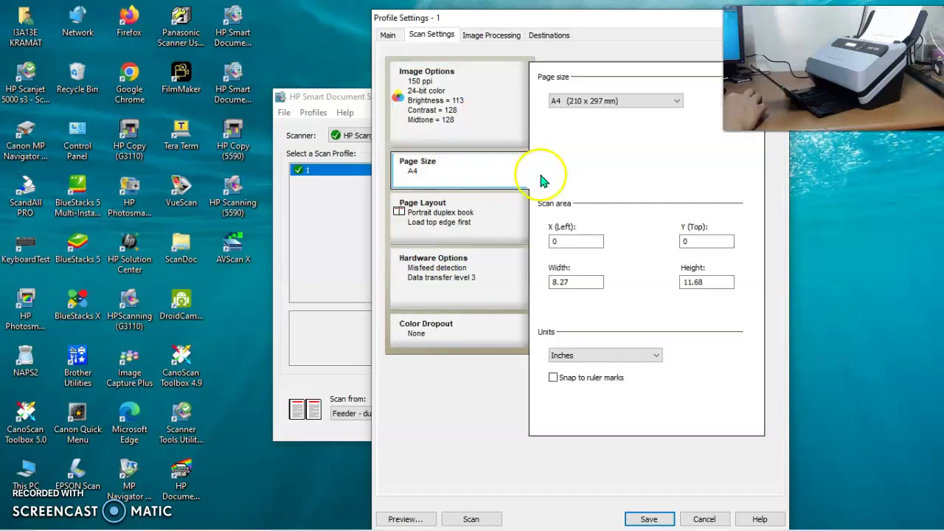
click(461, 232)
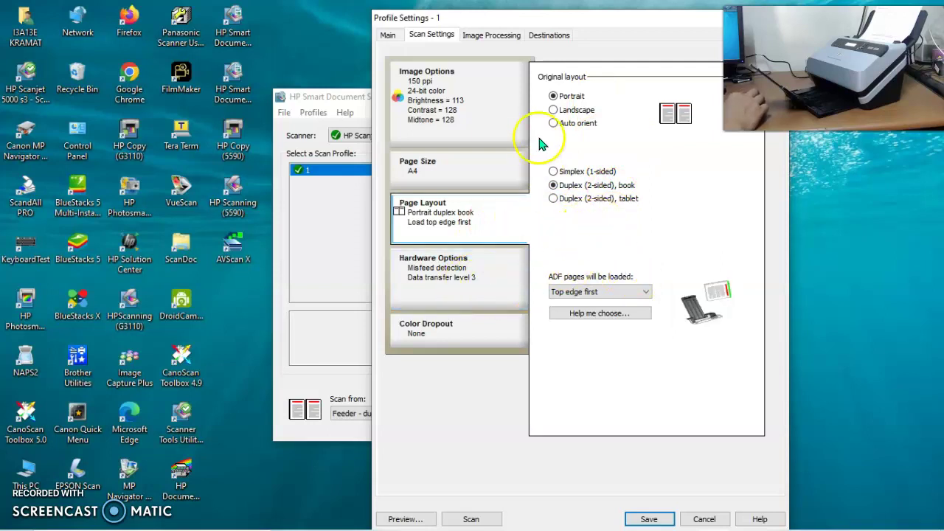
click(494, 39)
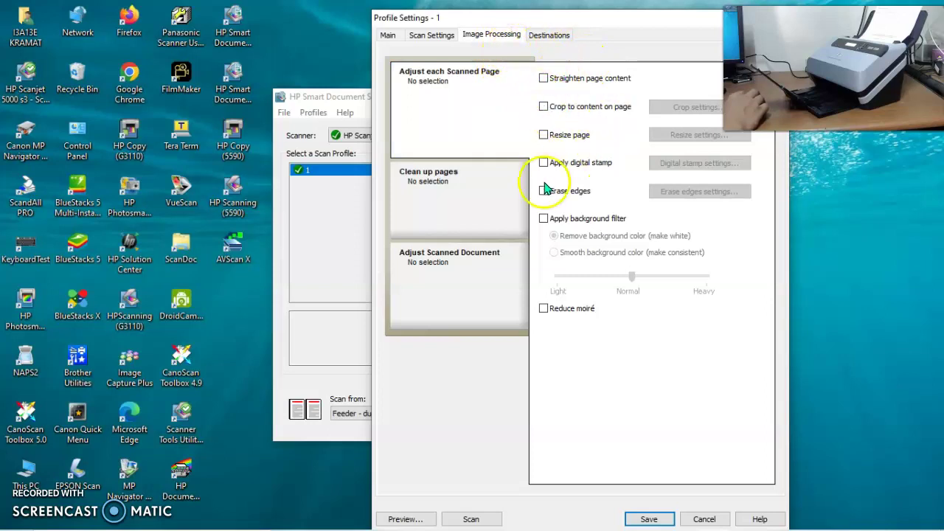
click(481, 207)
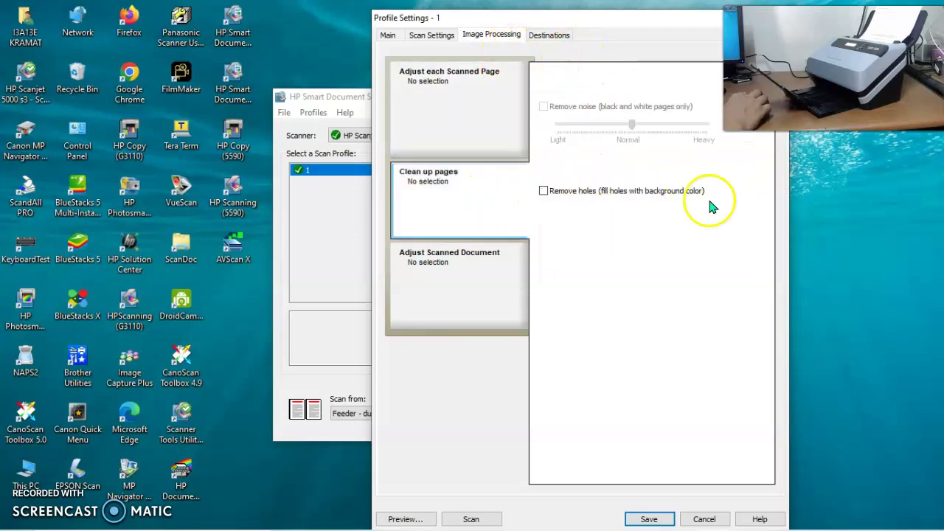
click(469, 314)
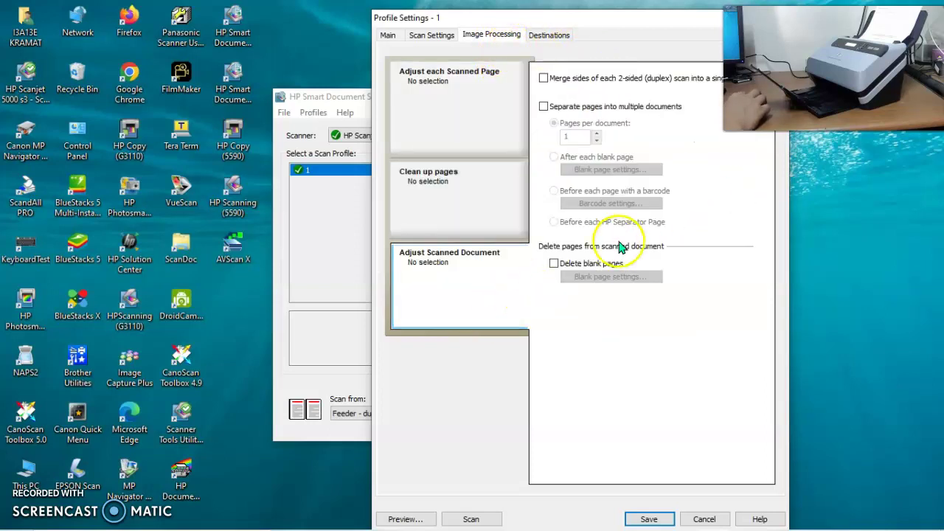
Choose PDF (*.pdf) as the file type for the profile's scan destination
click(560, 37)
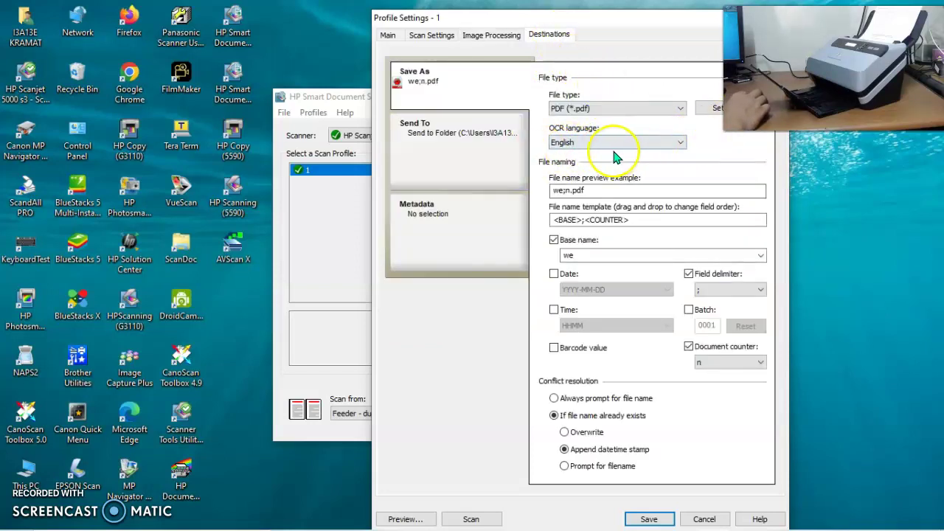
click(680, 113)
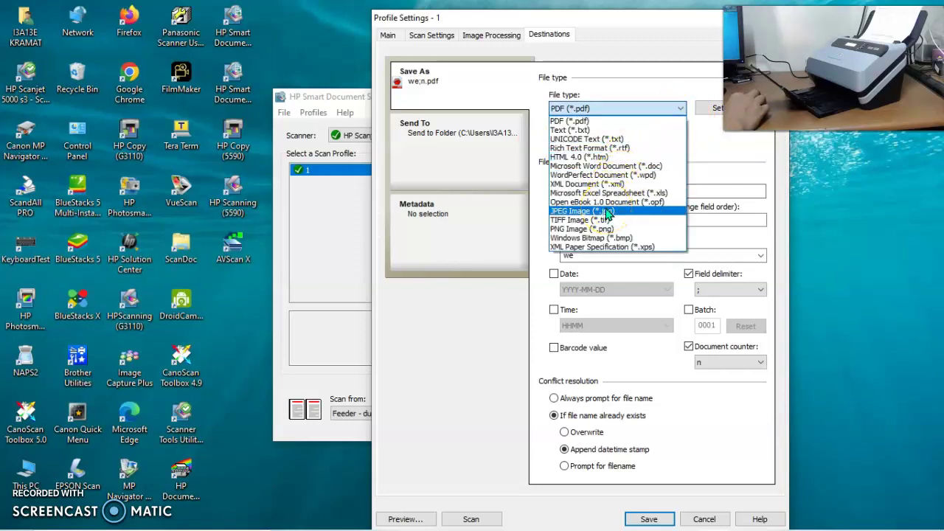
mouse_move(607, 214)
mouse_down()
mouse_move(587, 157)
mouse_move(606, 214)
mouse_up()
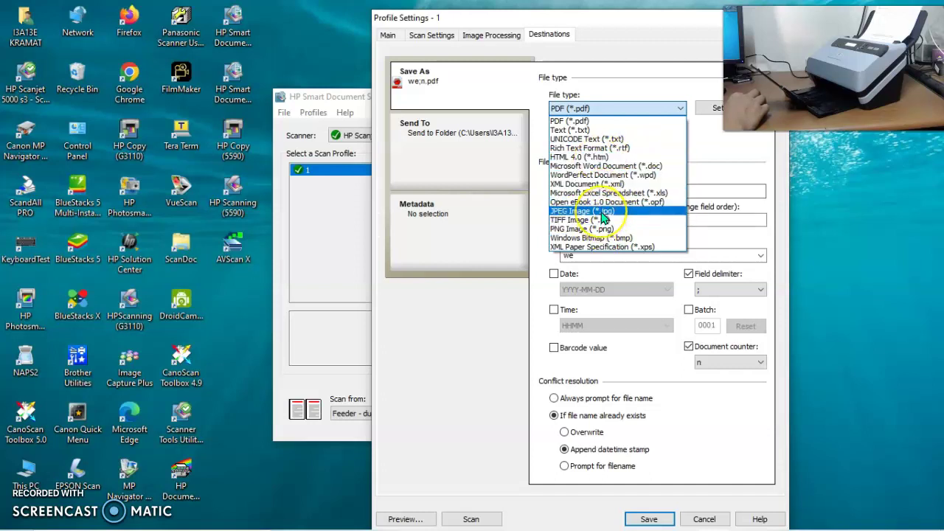
drag(605, 215, 594, 131)
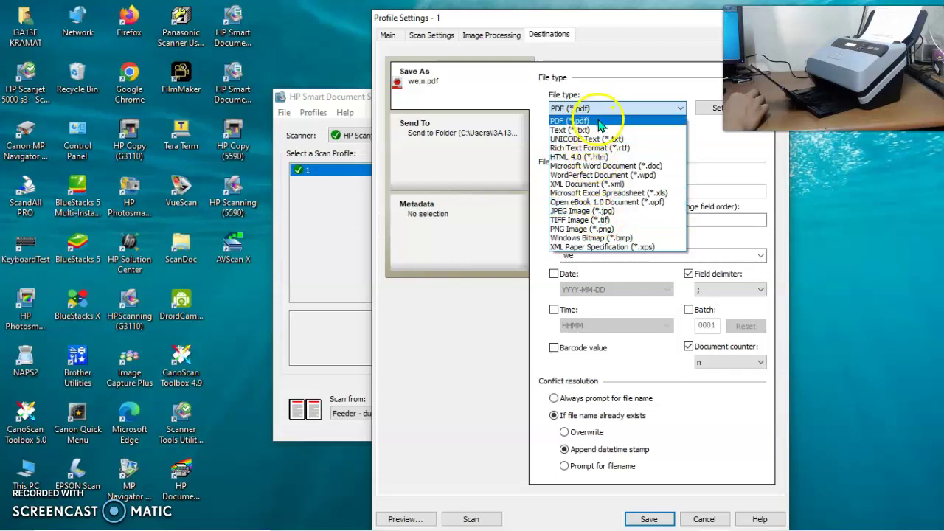
click(599, 122)
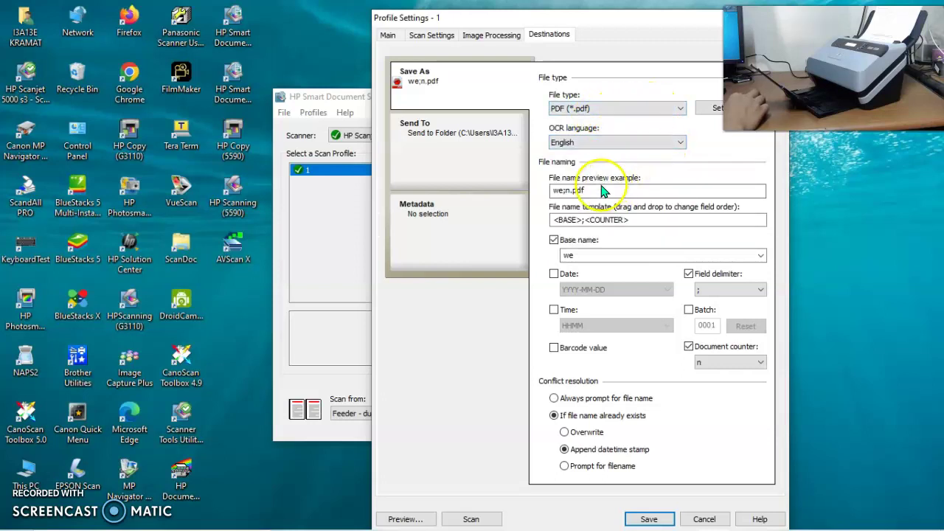
Replace the base name in the profile's file naming settings with the person's name
click(606, 255)
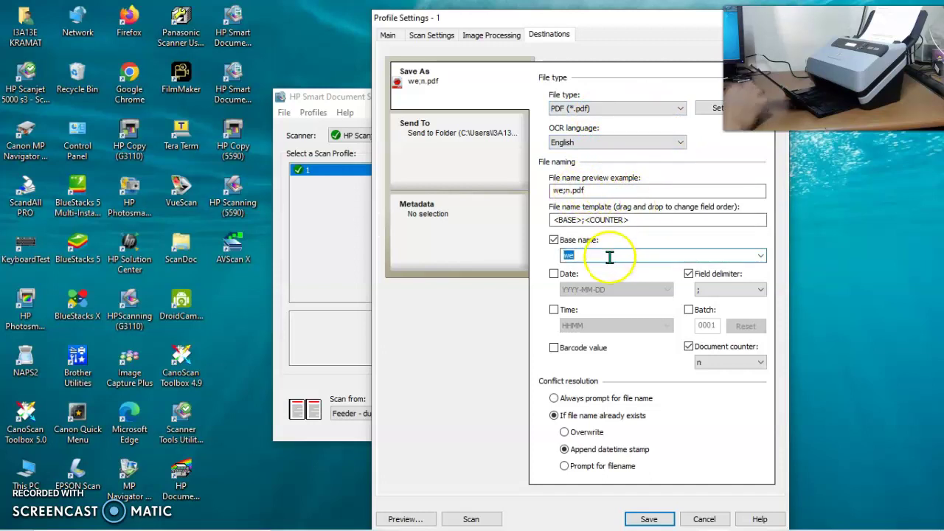
double_click(609, 257)
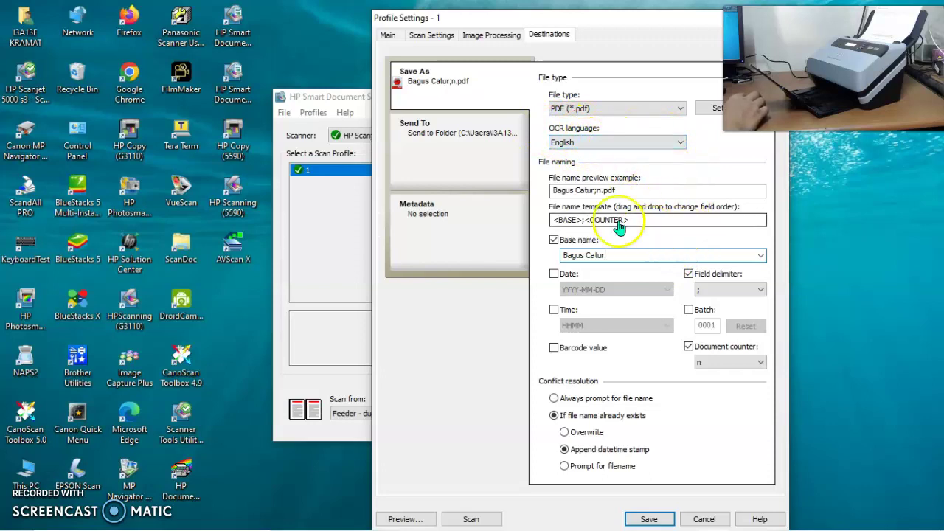
Review the profile's Send To and Metadata destination settings and save the profile
click(484, 162)
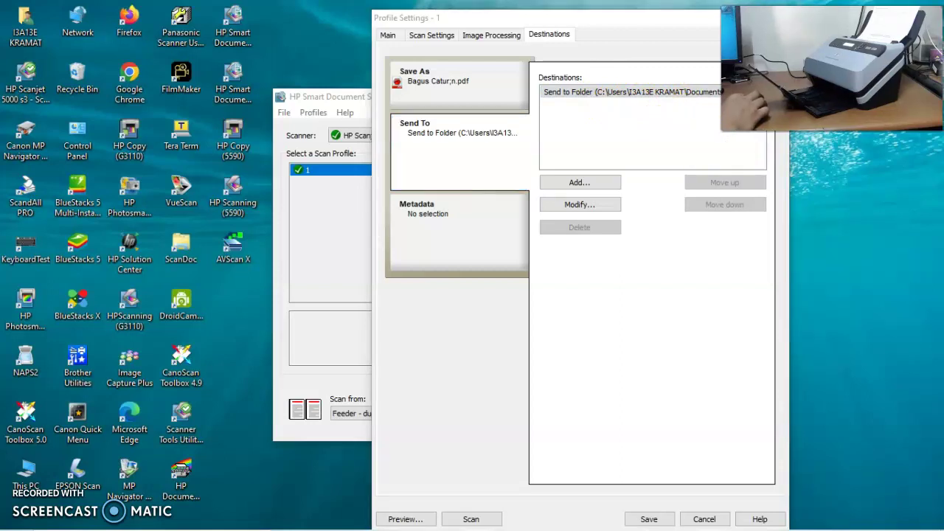
drag(660, 26, 548, 28)
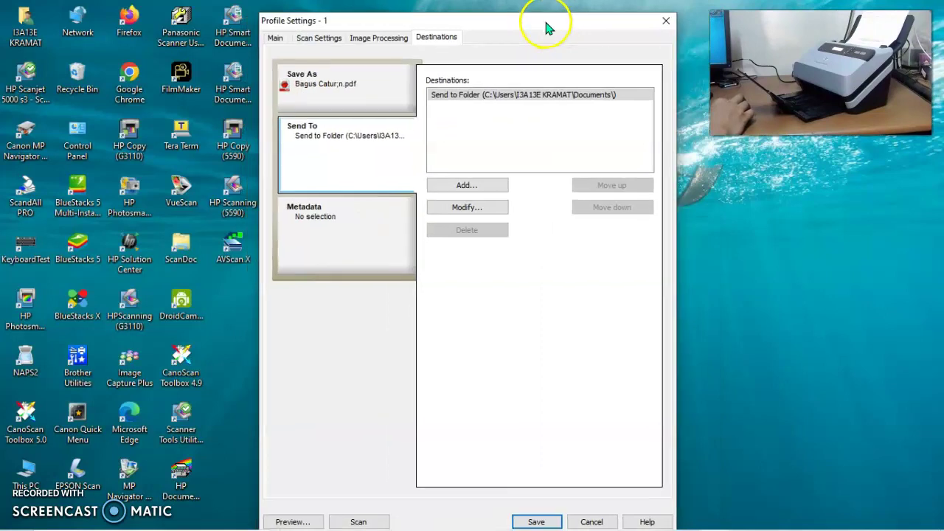
click(382, 244)
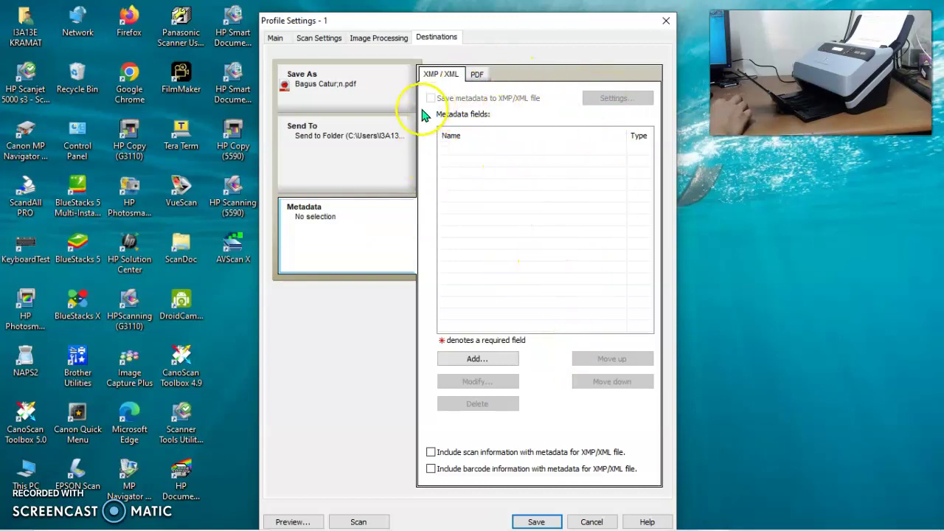
click(381, 158)
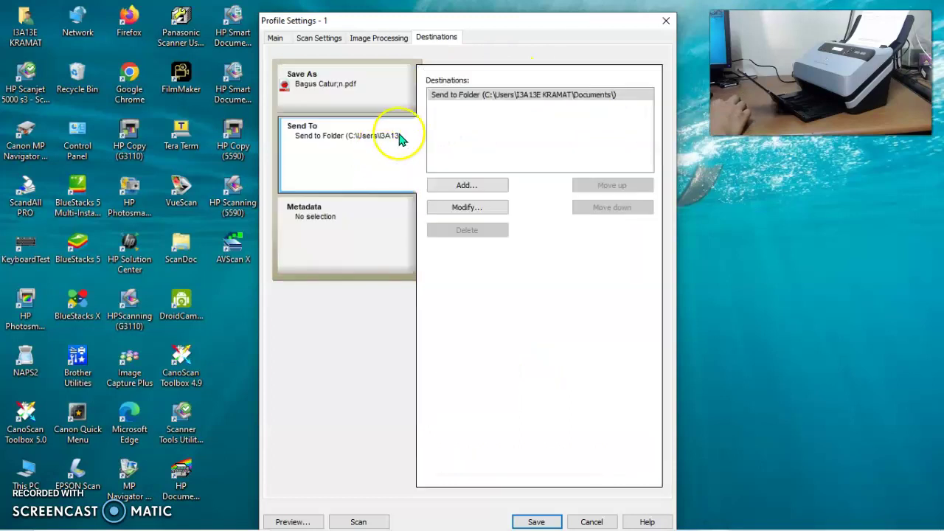
click(539, 523)
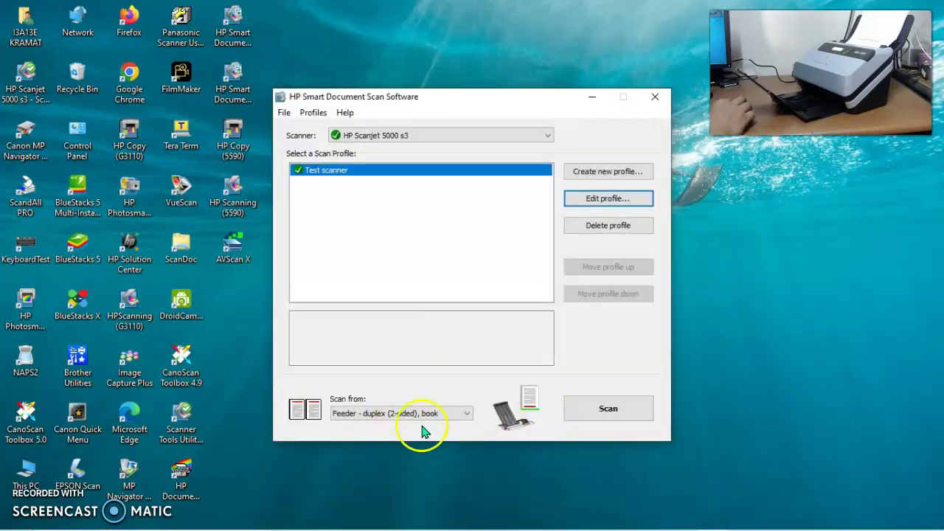
Scan the documents with the Test scanner profile, keeping Feeder - duplex (2-sided), book as the paper source
click(468, 418)
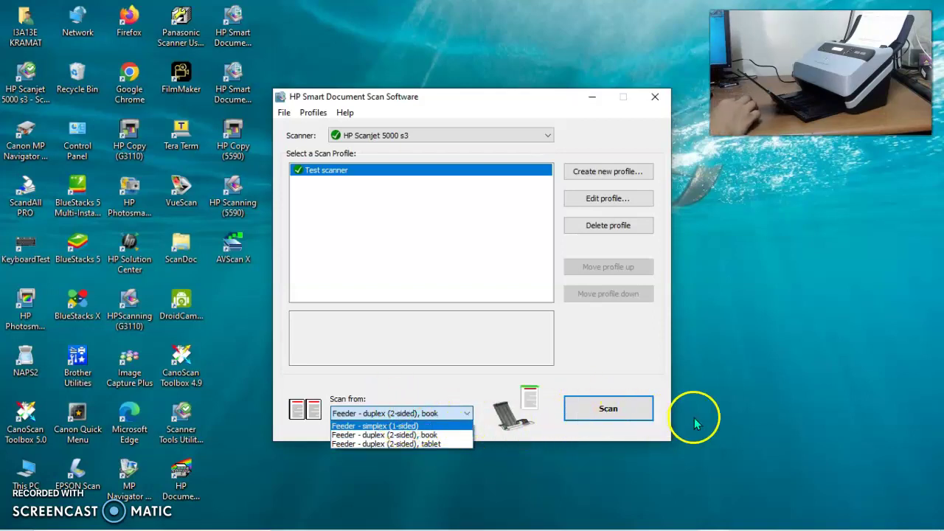
click(638, 416)
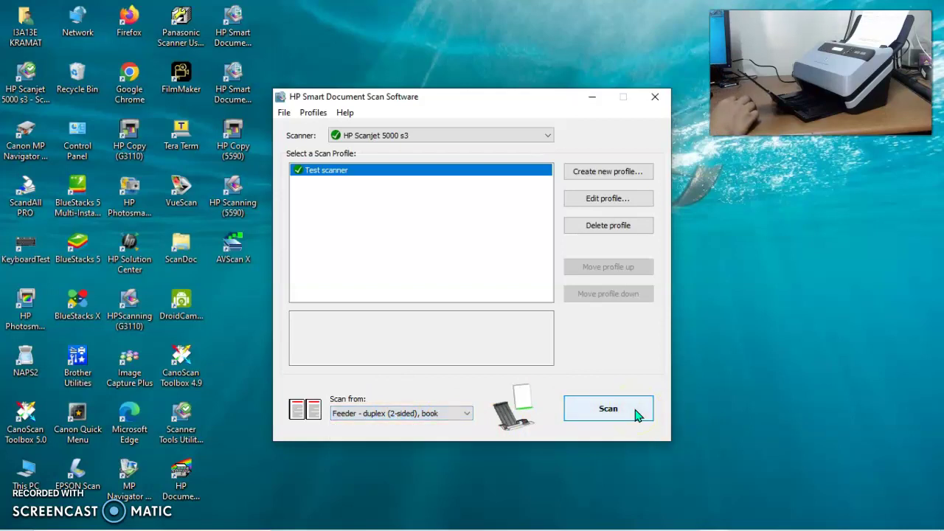
click(613, 418)
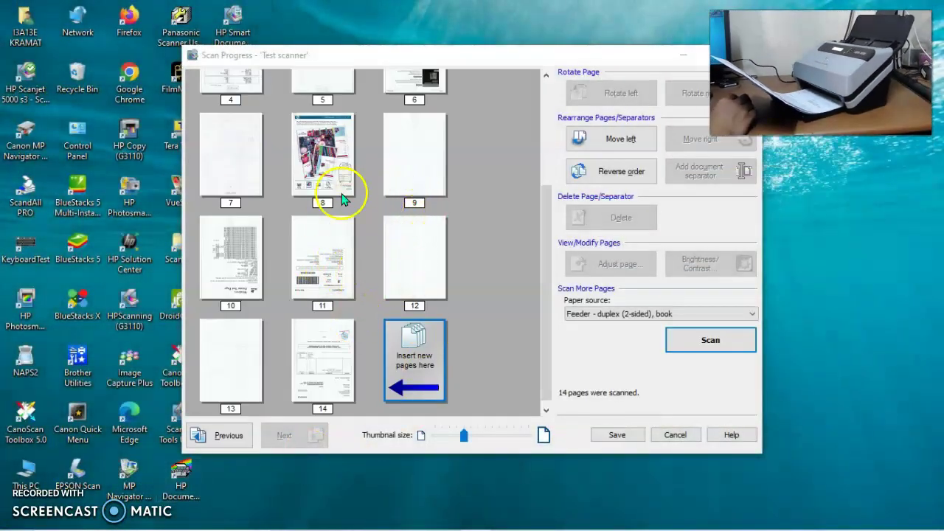
Look through the thumbnails of the scanned pages and save the scan
scroll(340, 221, up, 3)
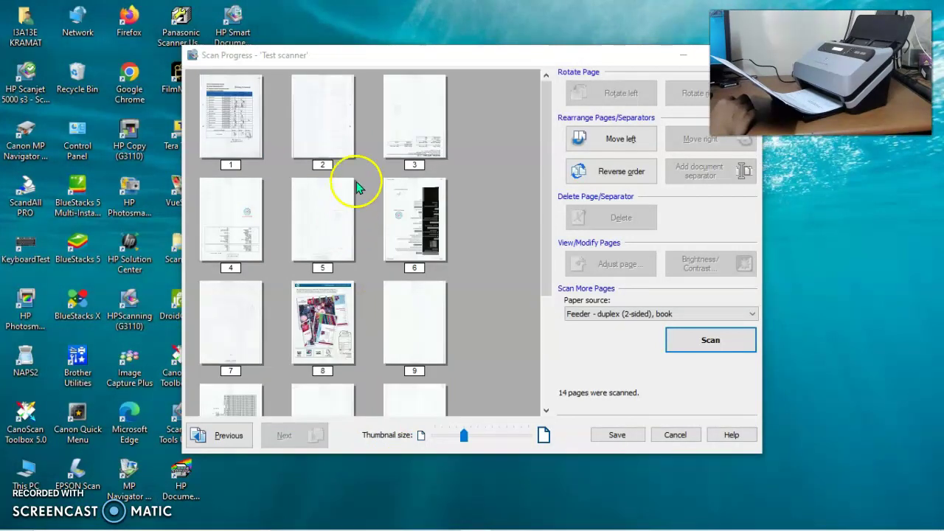
scroll(356, 188, down, 3)
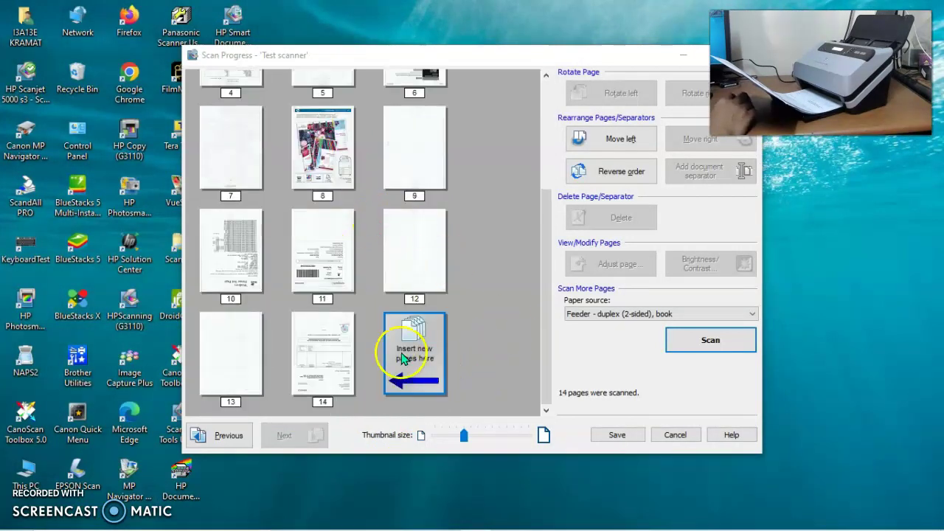
click(617, 435)
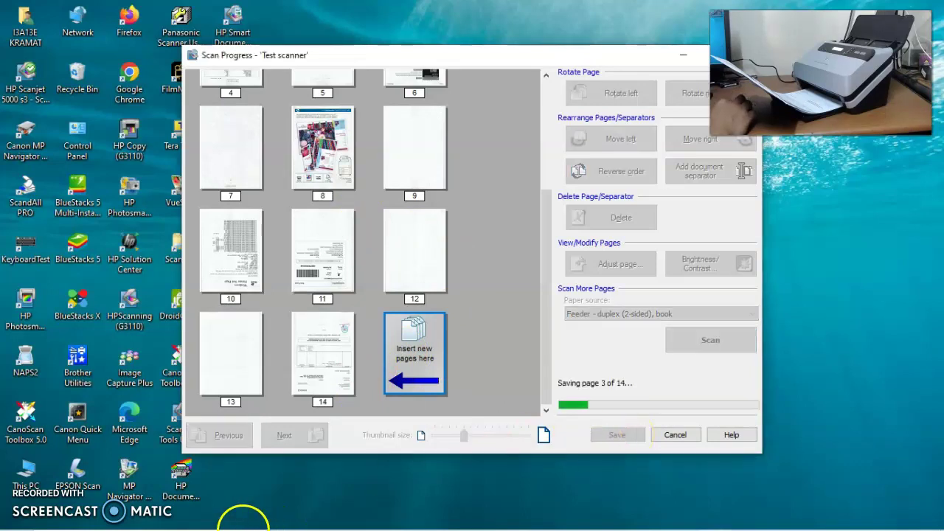
Switch to File Explorer and open the Documents folder while the scanned pages are being saved
mouse_move(312, 509)
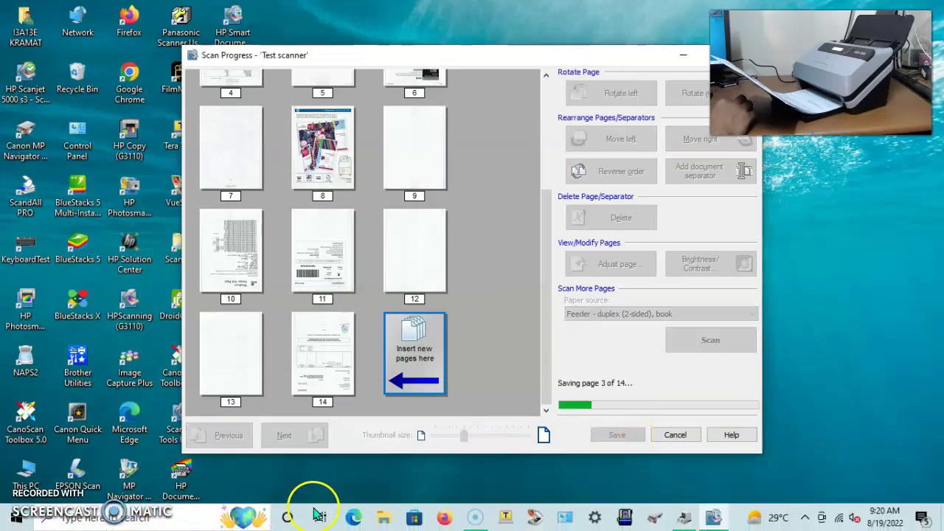
click(385, 518)
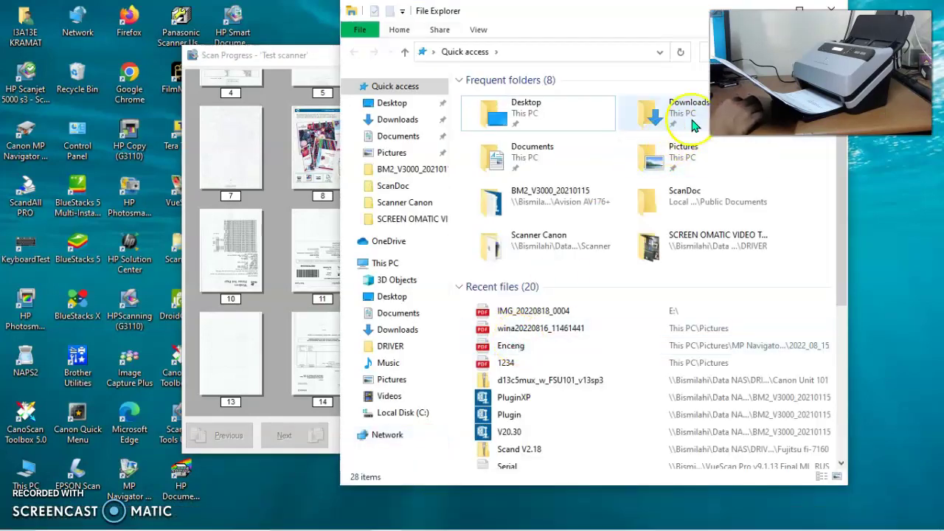
click(554, 164)
double_click(554, 164)
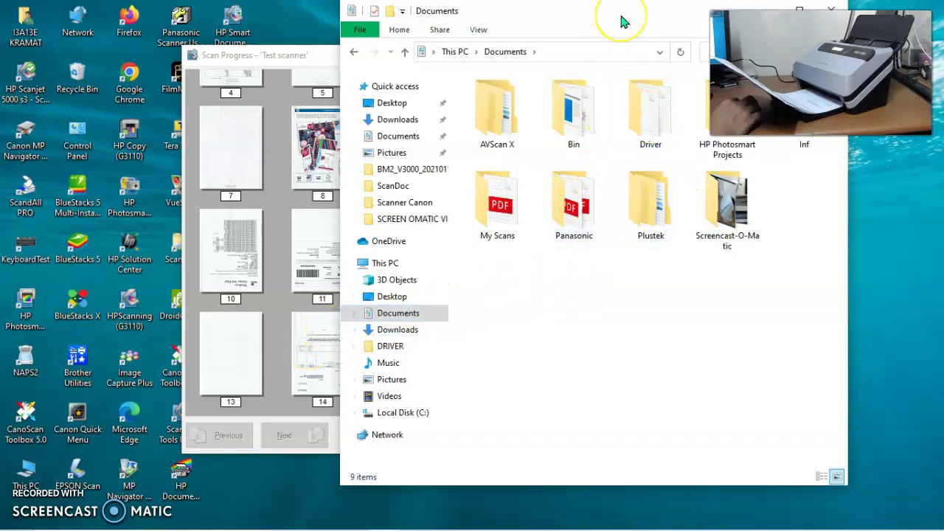
drag(621, 18, 359, 78)
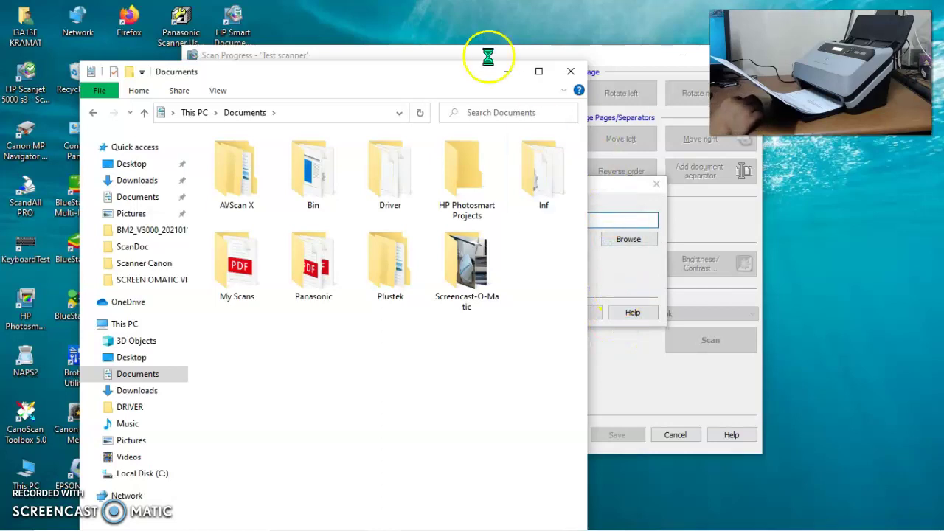
Uncover the Send-to-Folder Properties dialog, accept the Documents destination folder and close the scan summary
drag(500, 77, 345, 418)
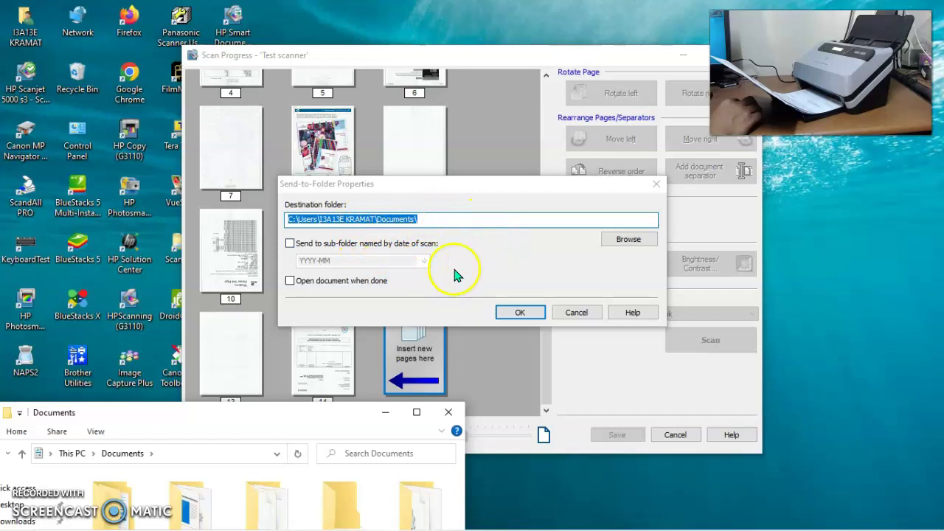
click(520, 312)
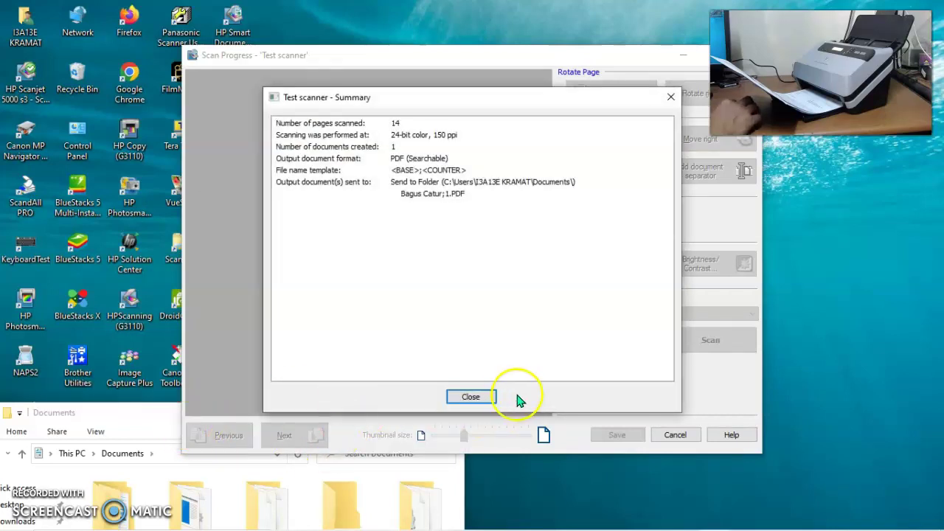
click(476, 396)
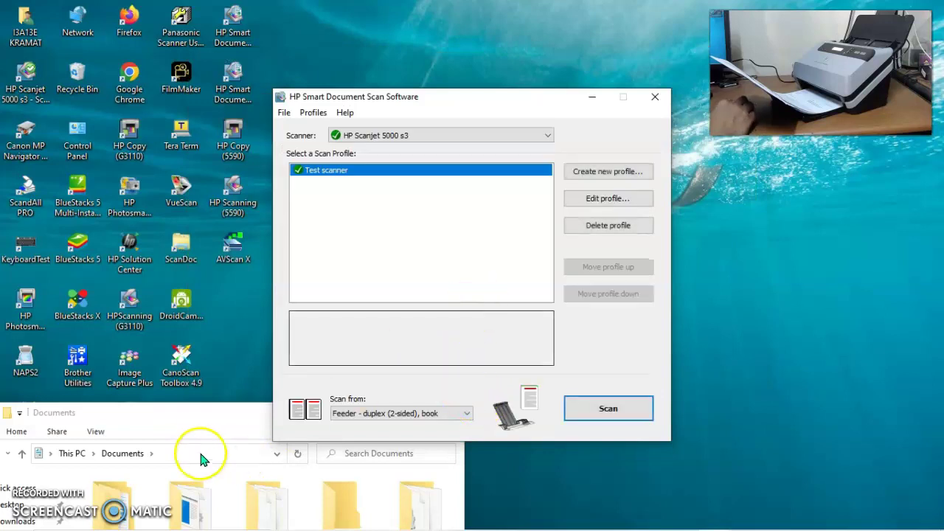
Bring the Documents folder window back into full view and open the newly saved scan PDF
click(201, 435)
click(245, 428)
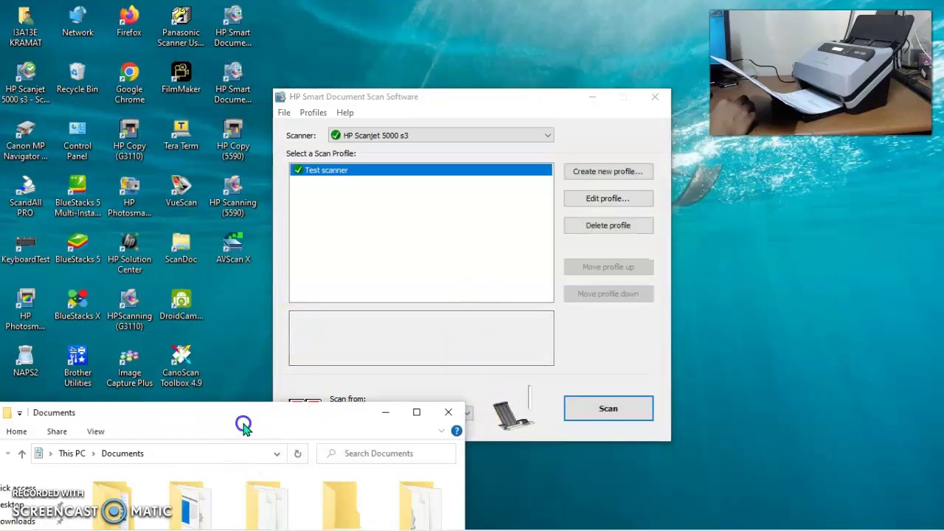
drag(244, 408, 395, 87)
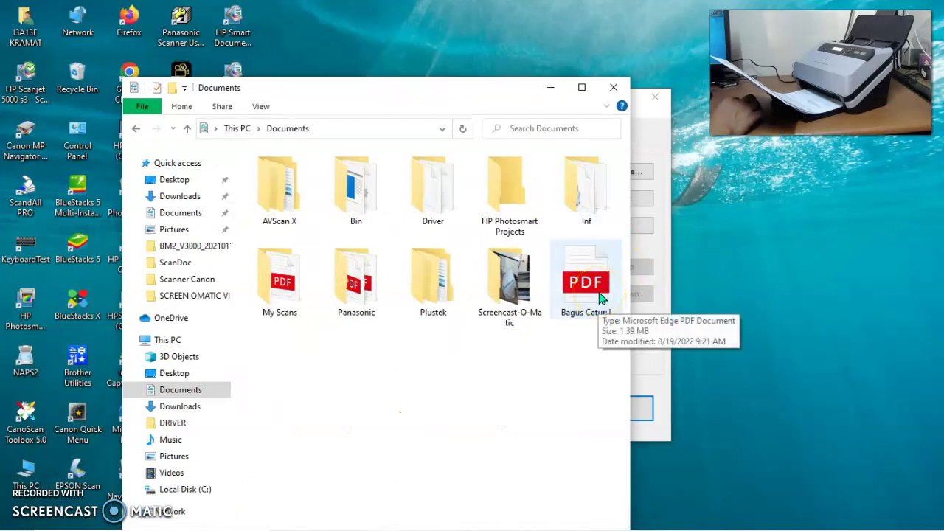
double_click(599, 294)
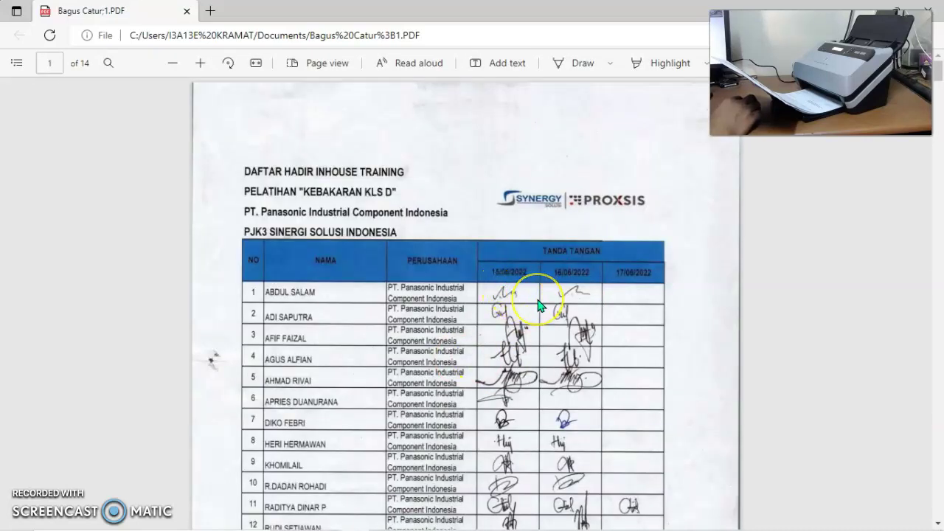
Look through pages 1 to 4 of the scanned PDF, checking the attendance list, blank back sides and printer settings sheets
scroll(539, 306, down, 2)
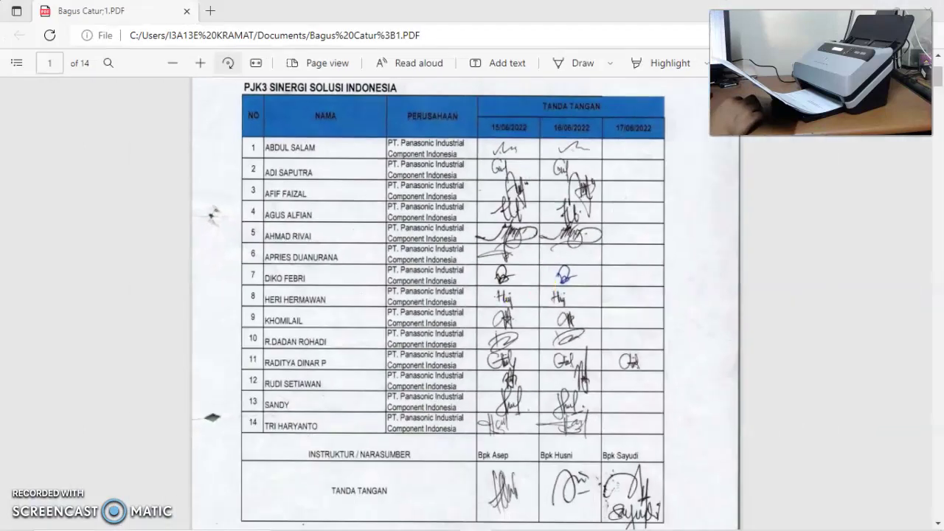
scroll(531, 291, down, 6)
scroll(531, 294, down, 5)
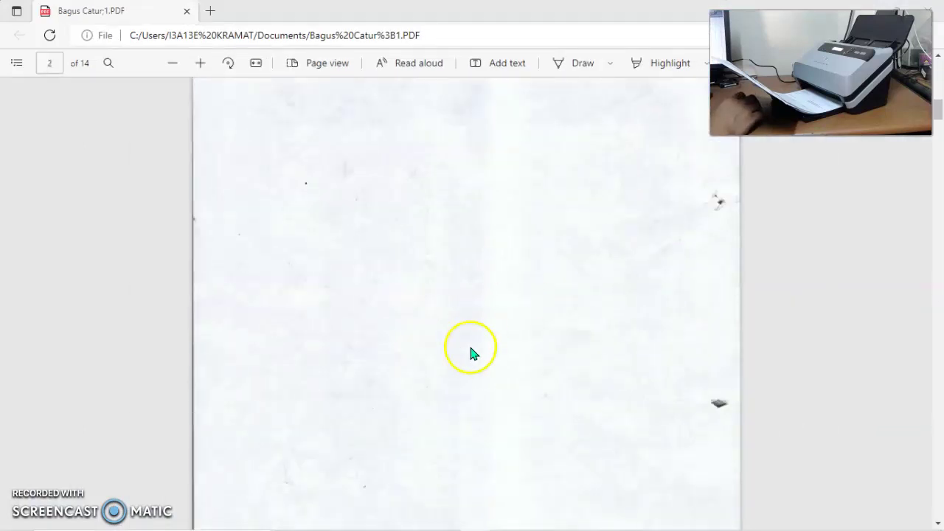
scroll(468, 287, down, 5)
scroll(472, 287, down, 5)
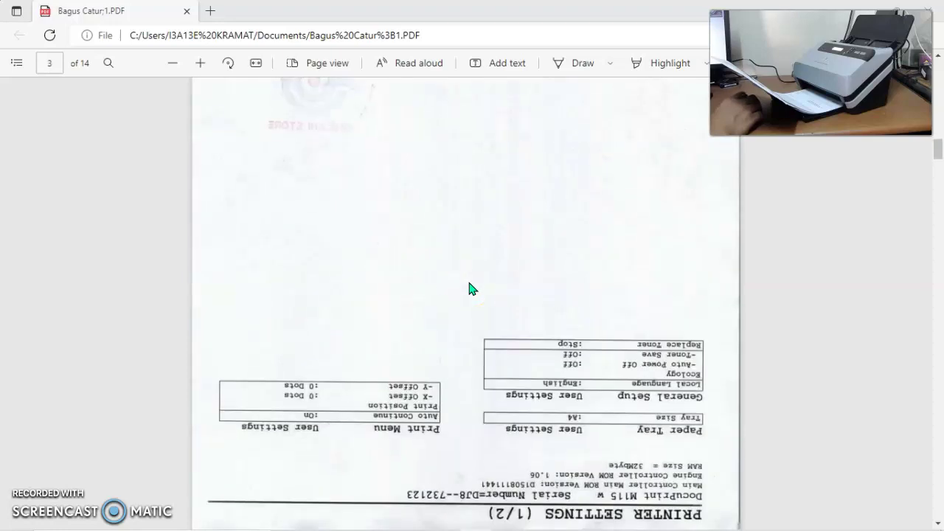
scroll(483, 276, up, 4)
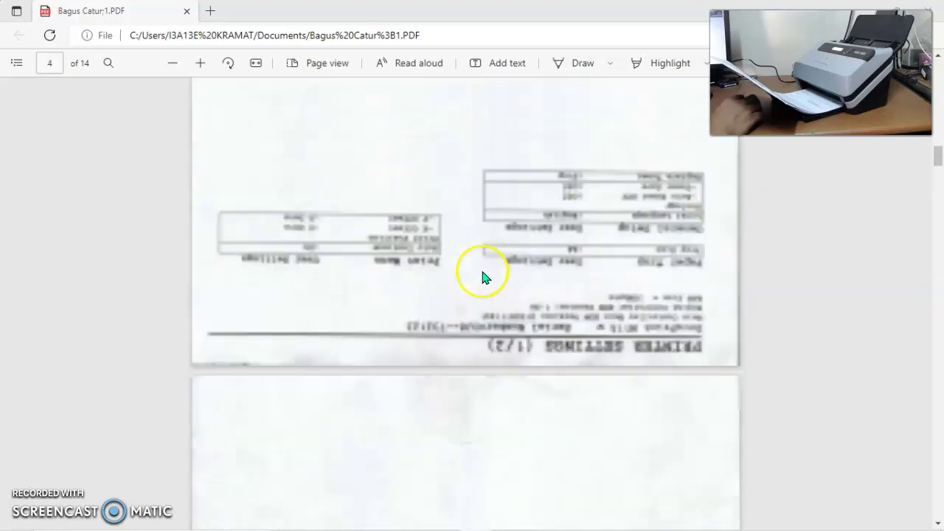
scroll(571, 322, down, 8)
scroll(562, 322, down, 3)
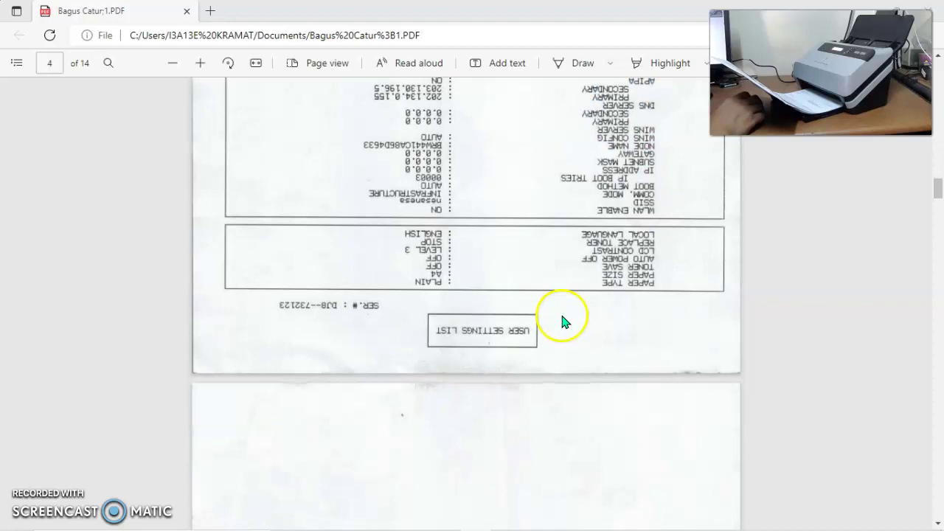
scroll(559, 320, up, 3)
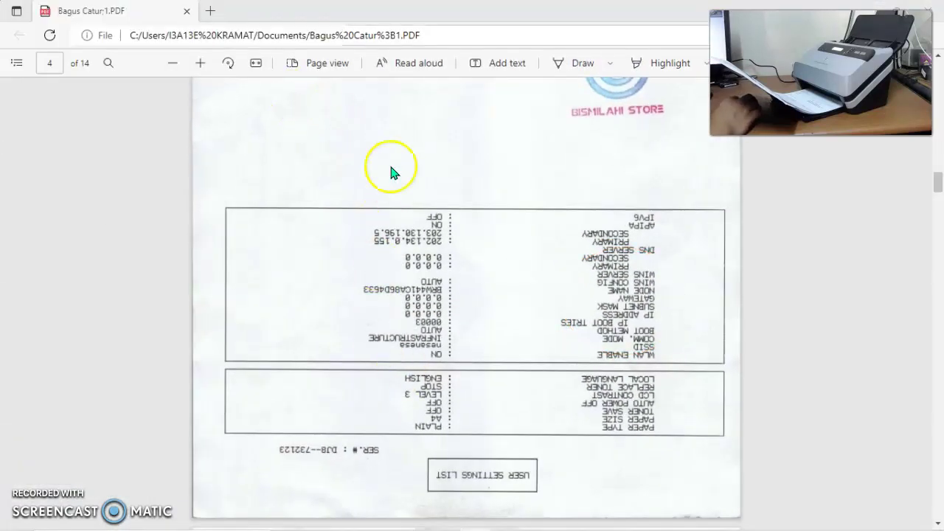
Examine pages 5 to 10 of the scanned PDF, checking the résumé, driver file list and HP Color LaserJet flyer
scroll(552, 280, down, 15)
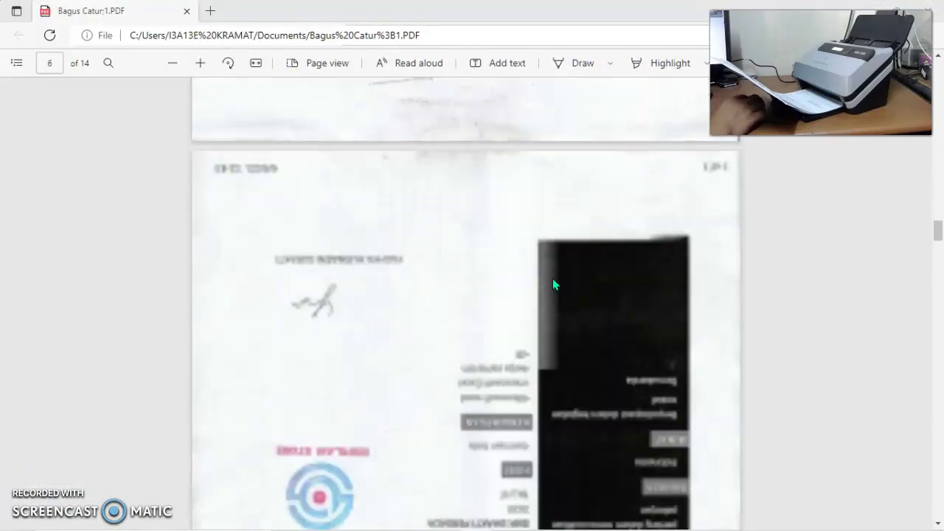
scroll(554, 284, down, 7)
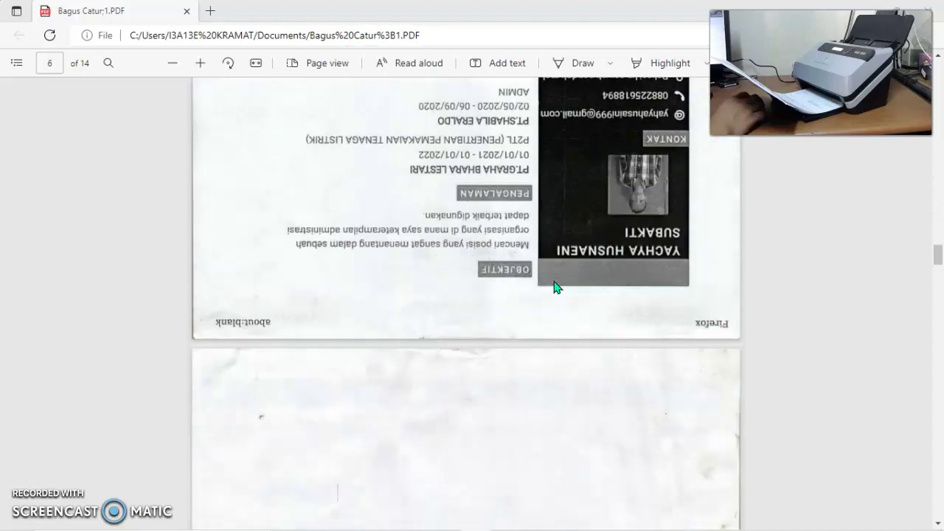
scroll(554, 281, down, 13)
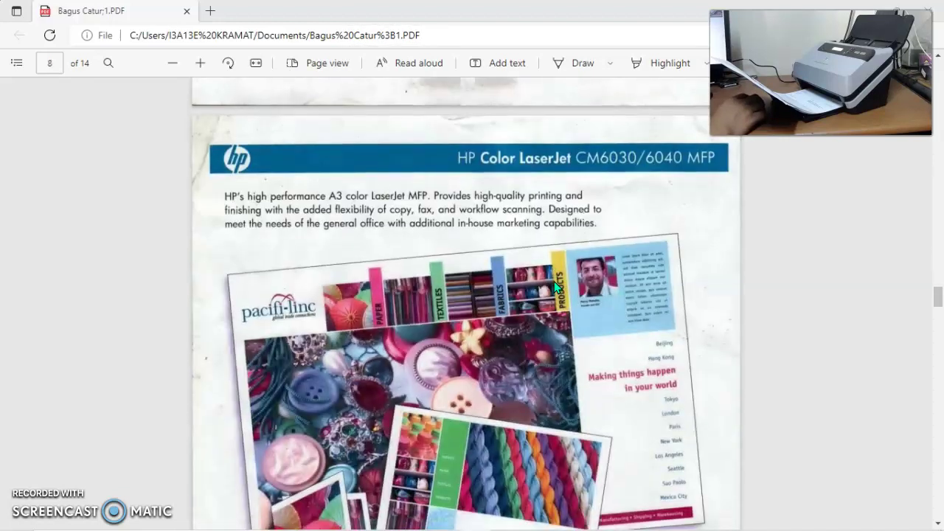
scroll(554, 281, down, 2)
scroll(554, 281, up, 1)
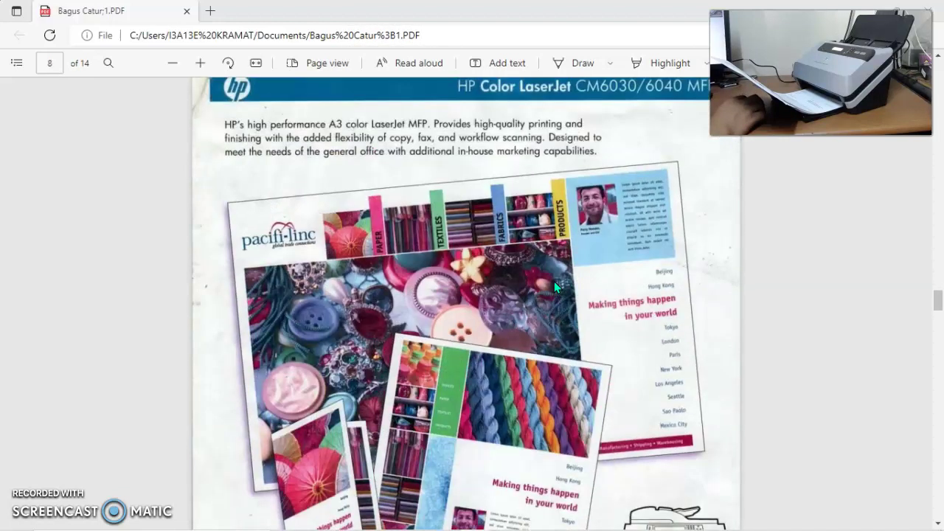
scroll(553, 288, up, 3)
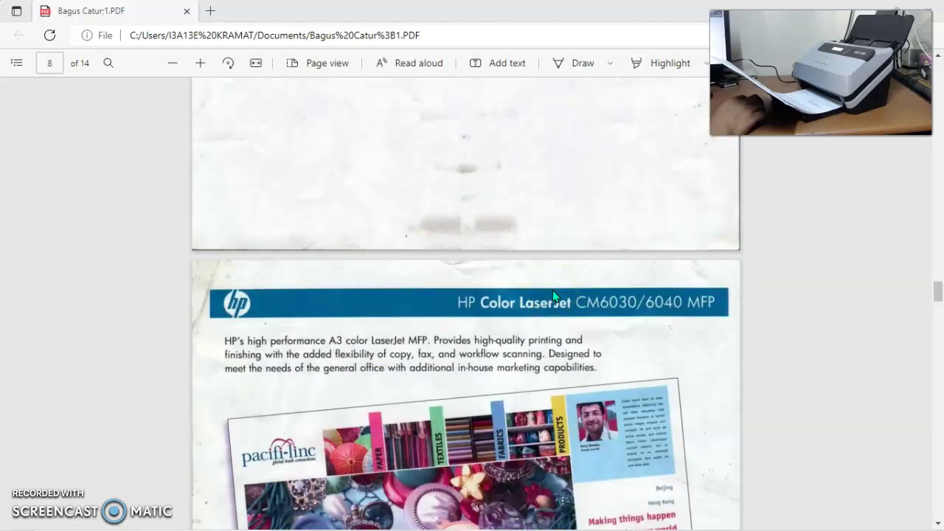
scroll(553, 291, down, 1)
scroll(555, 295, down, 14)
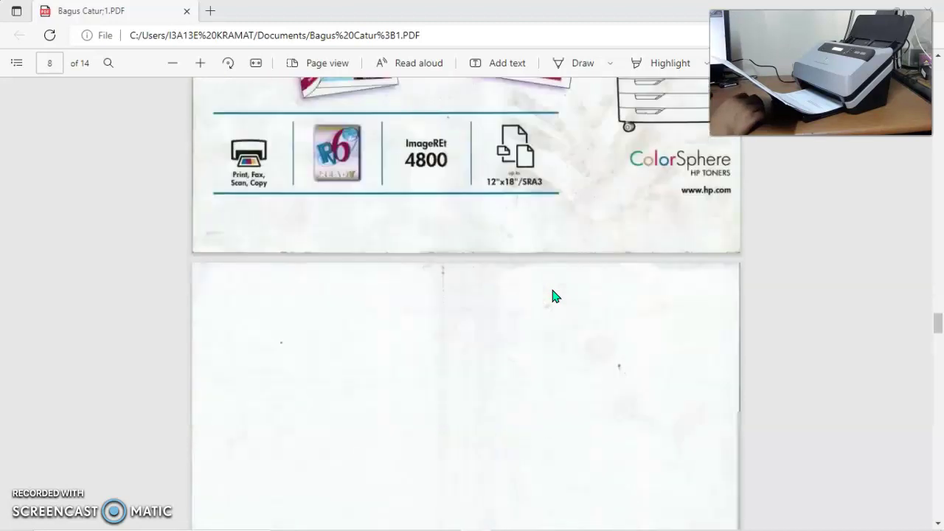
scroll(554, 295, down, 10)
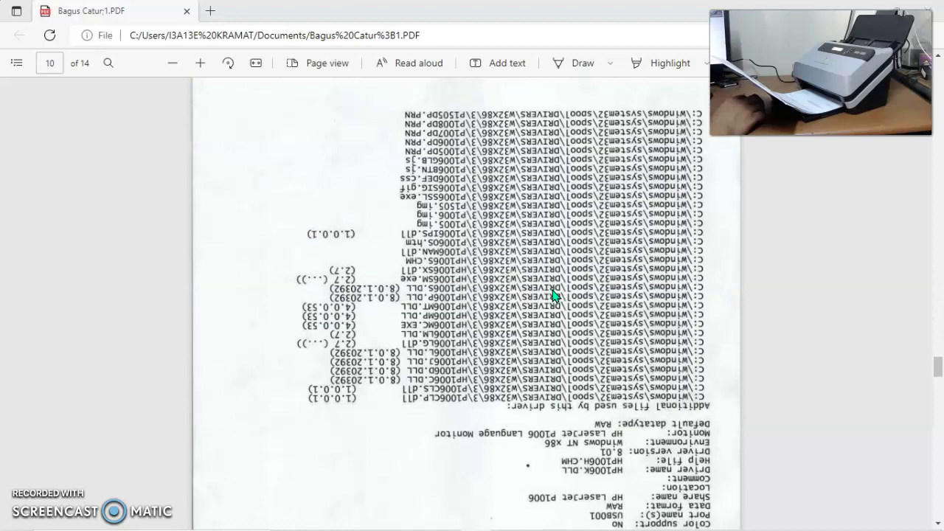
scroll(555, 295, up, 8)
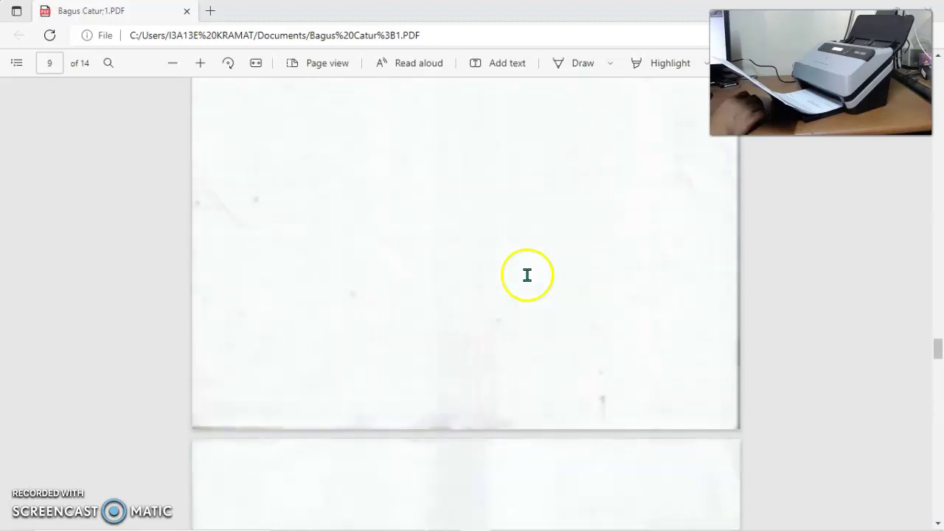
scroll(530, 284, up, 8)
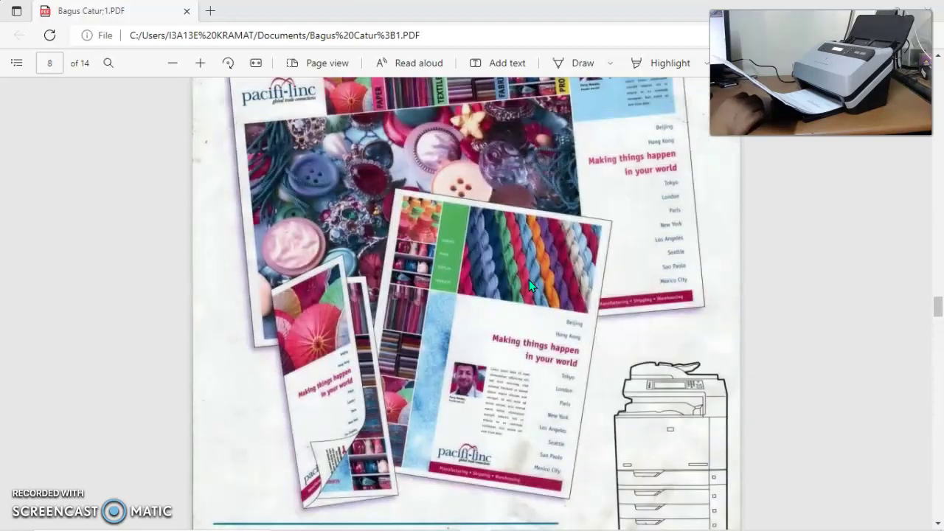
scroll(530, 285, up, 3)
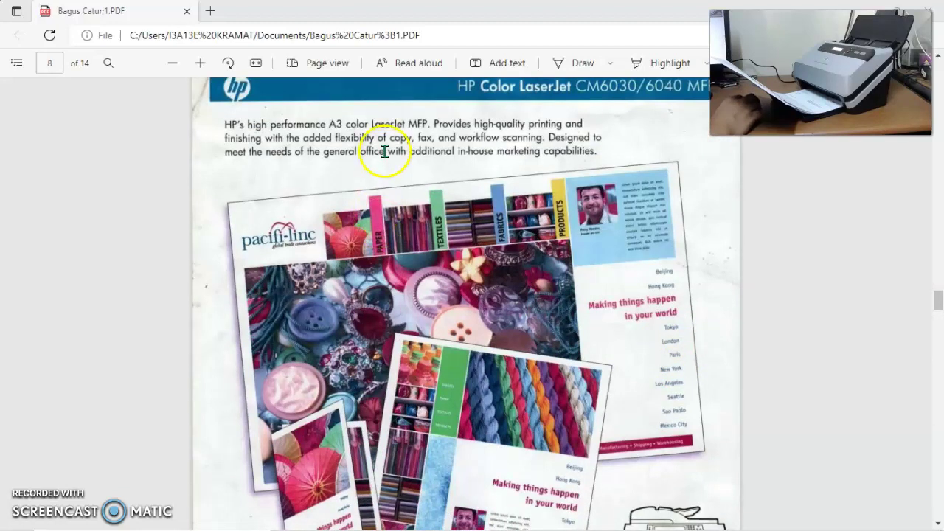
Rotate the PDF view 180 degrees to turn page 10 upright and check its printer driver information
scroll(569, 274, down, 8)
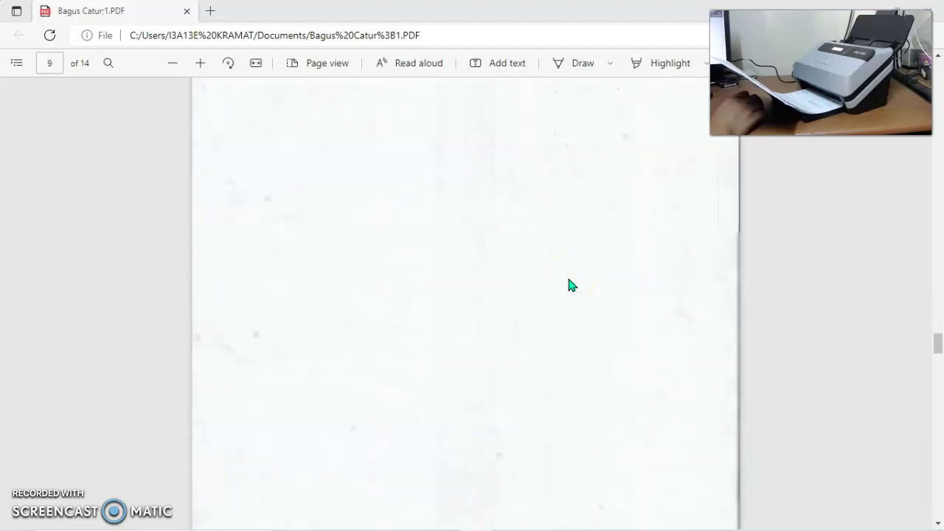
scroll(568, 285, down, 6)
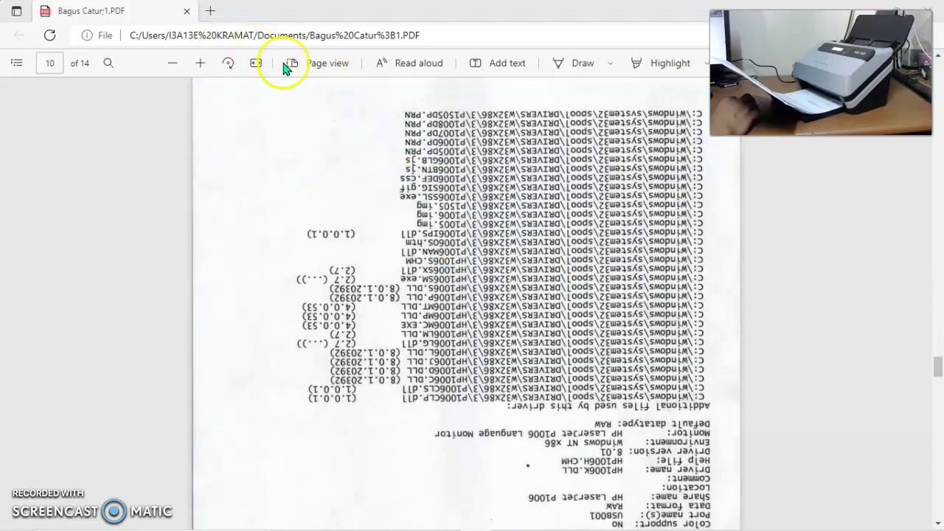
click(230, 65)
click(232, 67)
scroll(609, 343, down, 5)
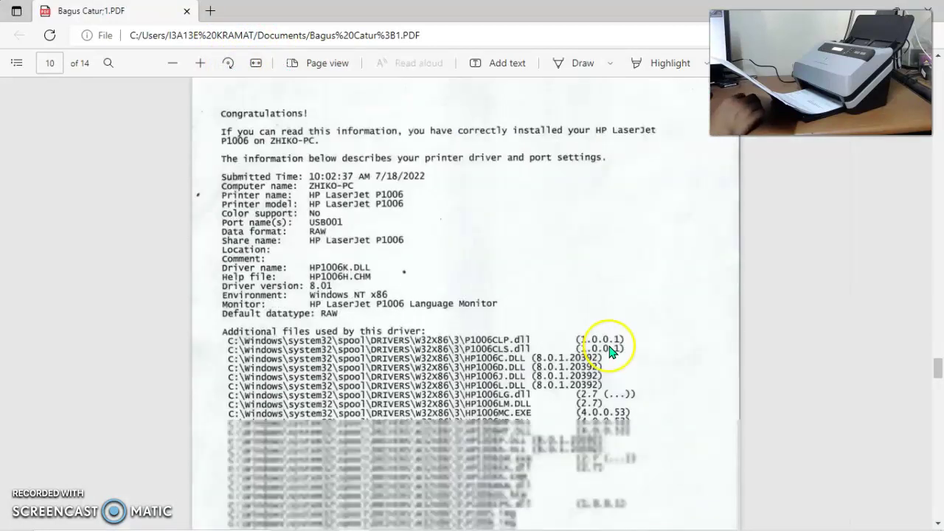
scroll(383, 179, up, 1)
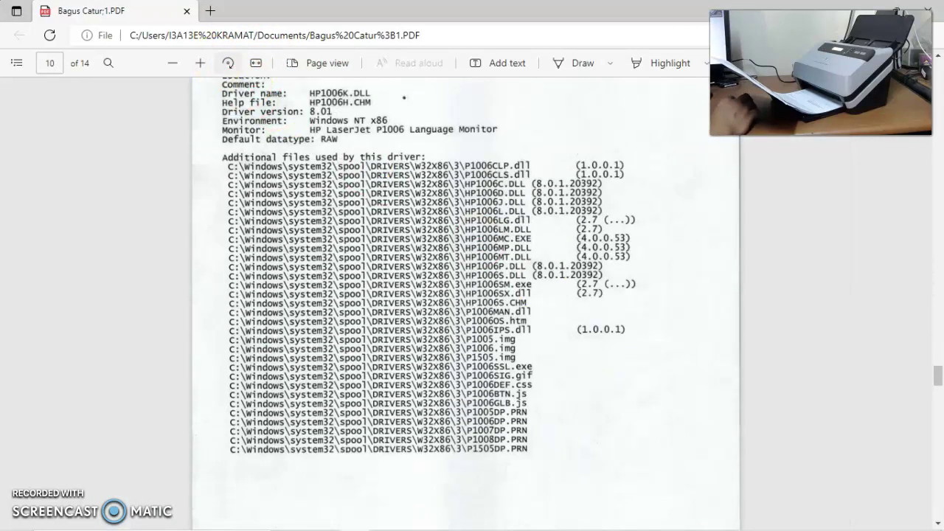